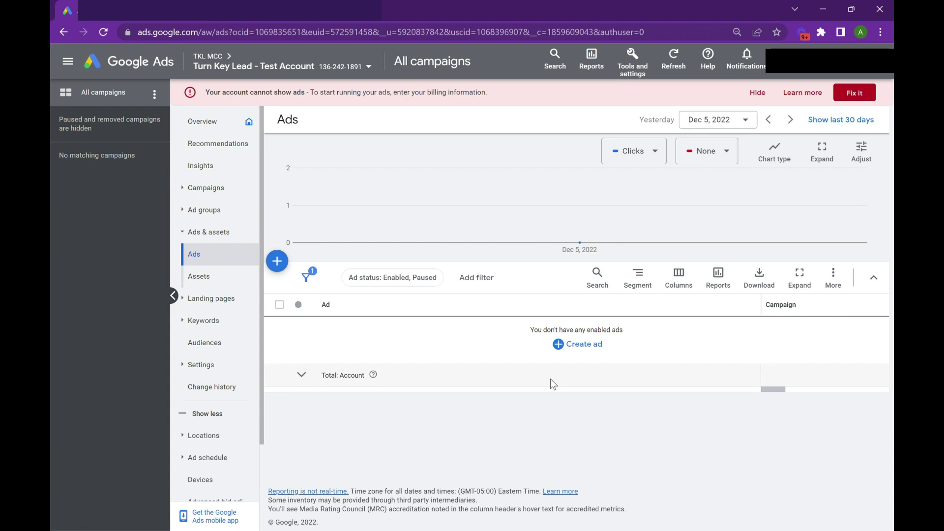
- Open the Keyword Planner from the Tools and settings menu
click(635, 63)
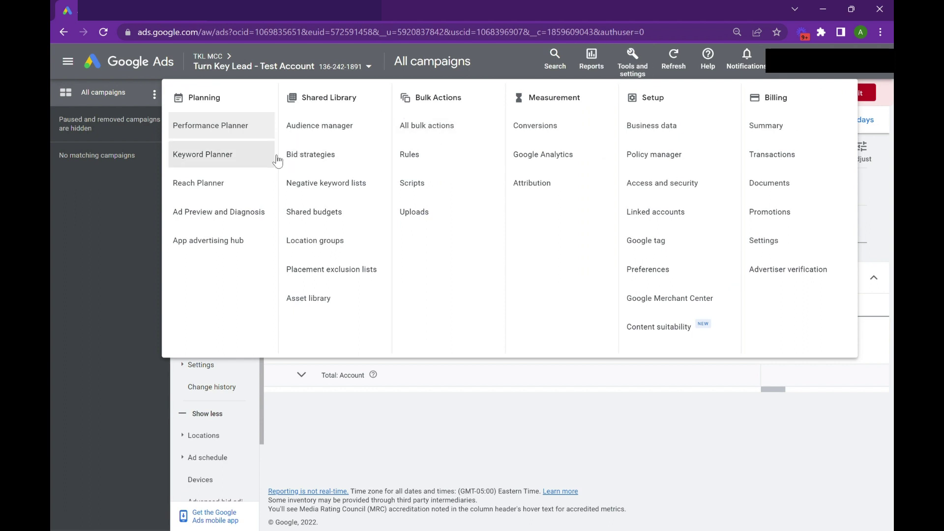
click(257, 154)
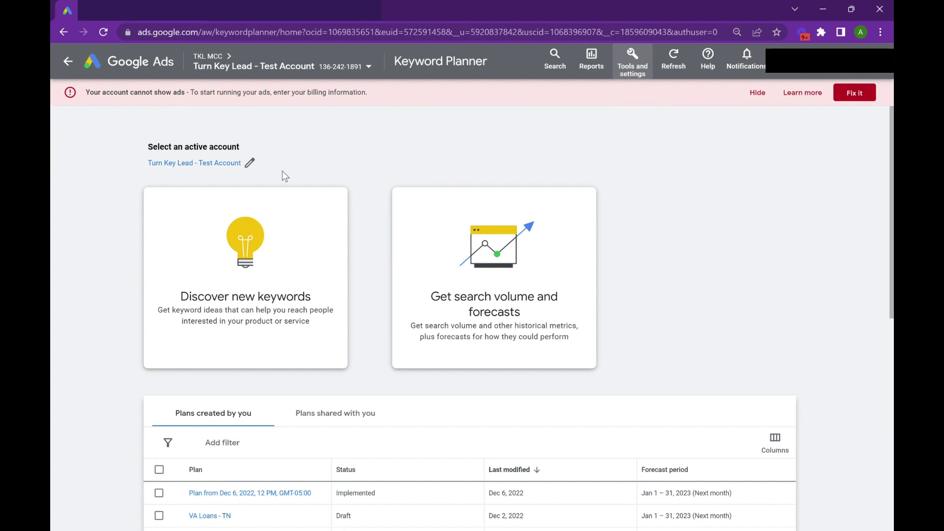
scroll(283, 175, down, 3)
scroll(248, 295, up, 3)
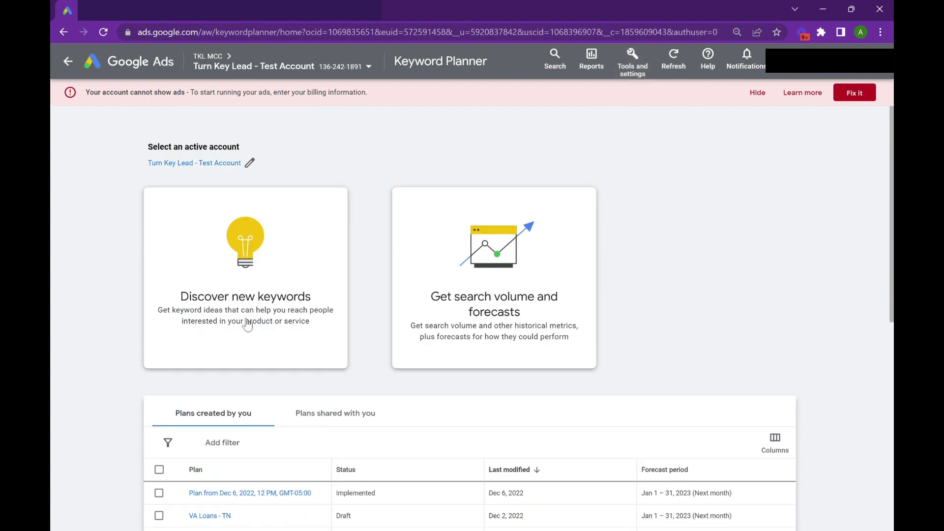
- Start keyword discovery with the seeds va loans, va mortgage and va calculator
click(242, 317)
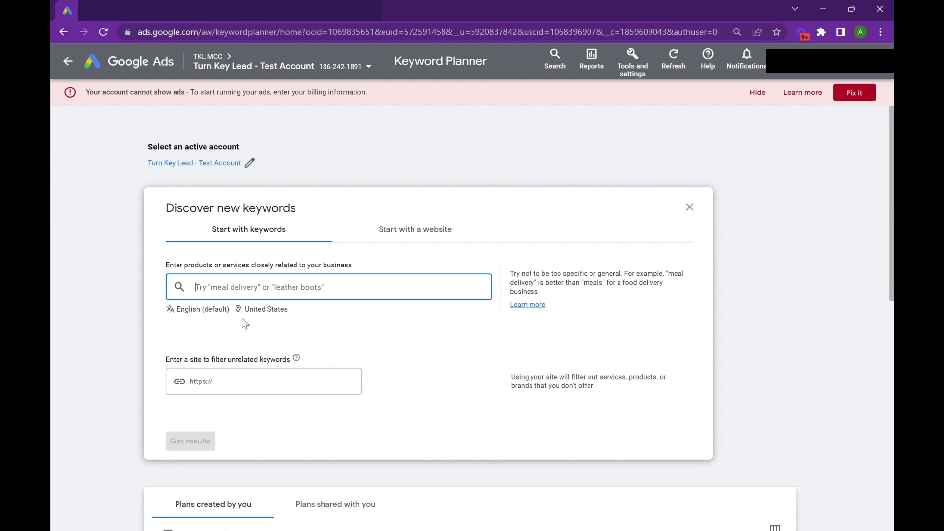
click(242, 317)
scroll(242, 318, down, 8)
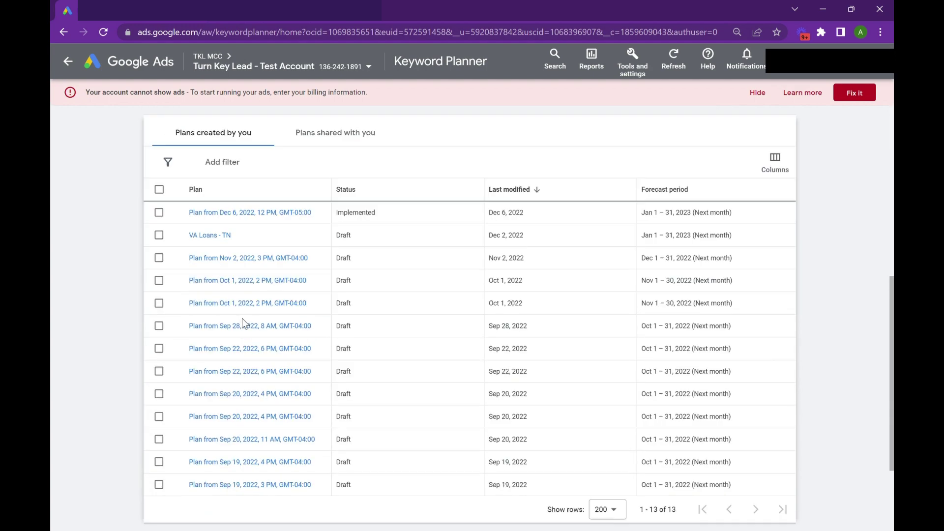
scroll(242, 314, up, 8)
click(244, 297)
text(va )
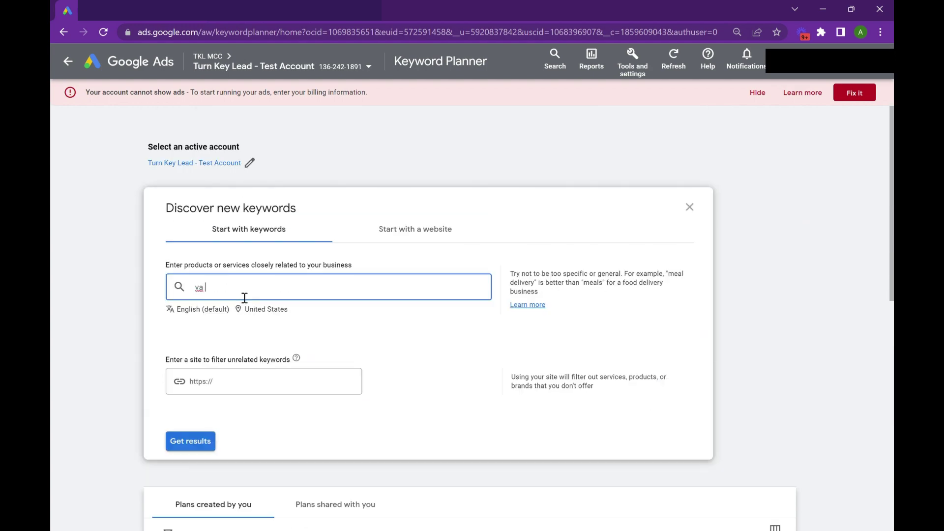
text(loans)
key(Return)
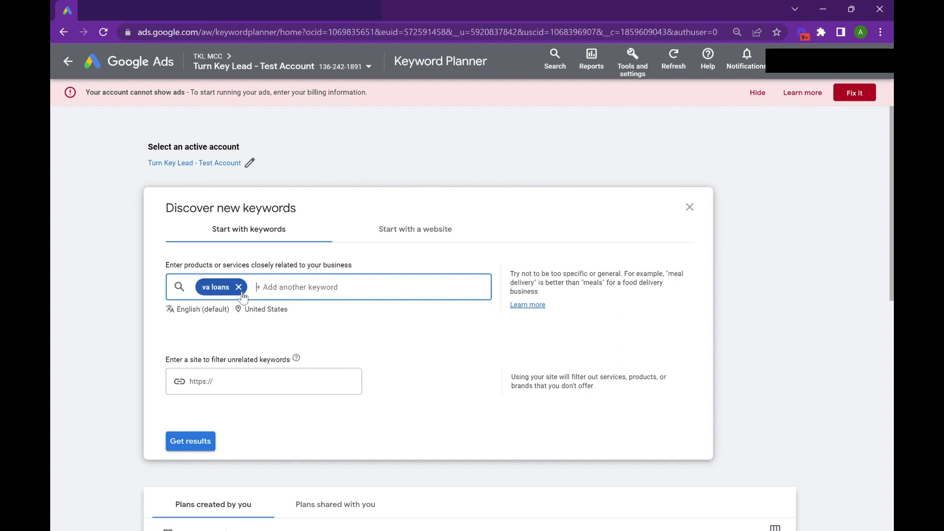
text(va maortgage)
key(Return)
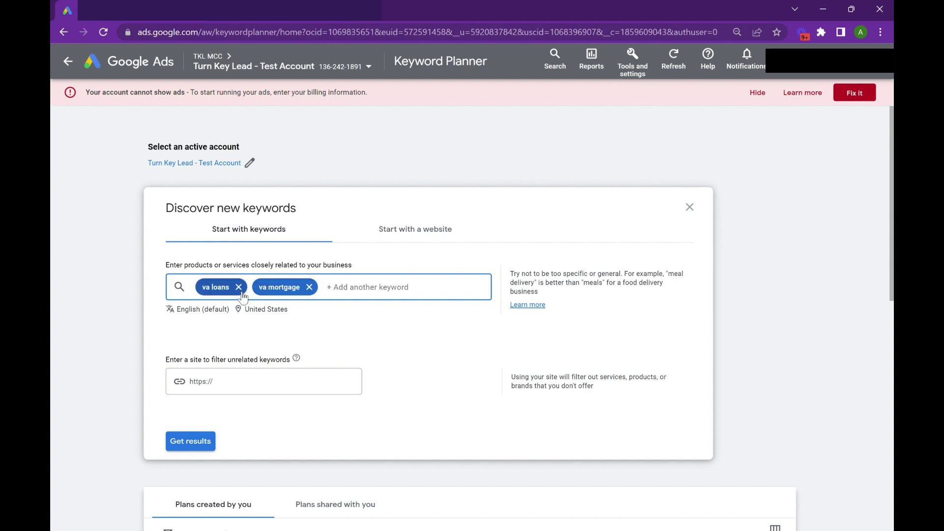
text(va calculator)
key(Return)
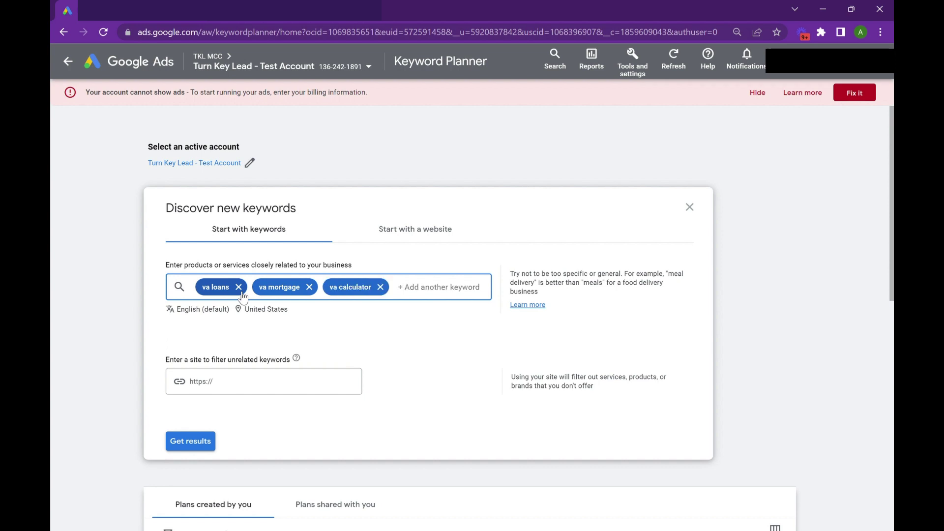
- Get keyword ideas for the three VA seeds and select all 200 listed ideas
click(174, 439)
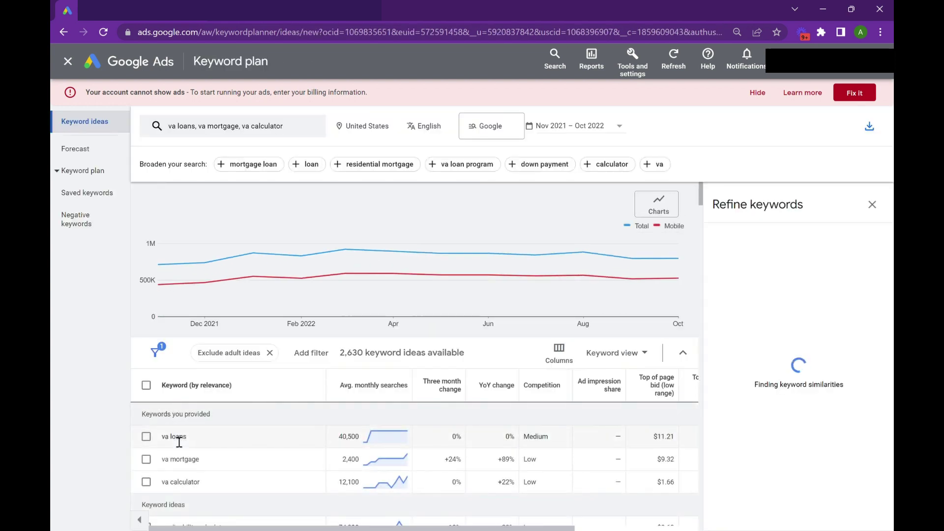
scroll(179, 442, down, 5)
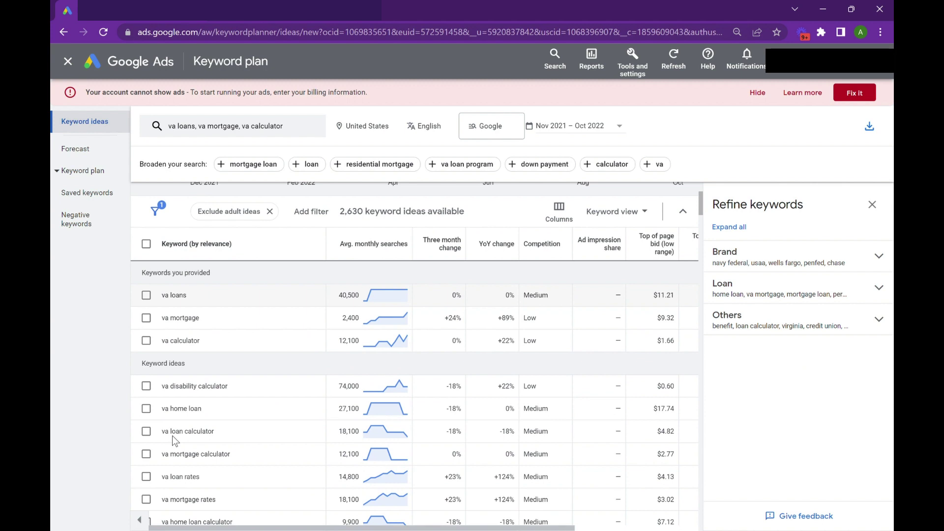
click(146, 244)
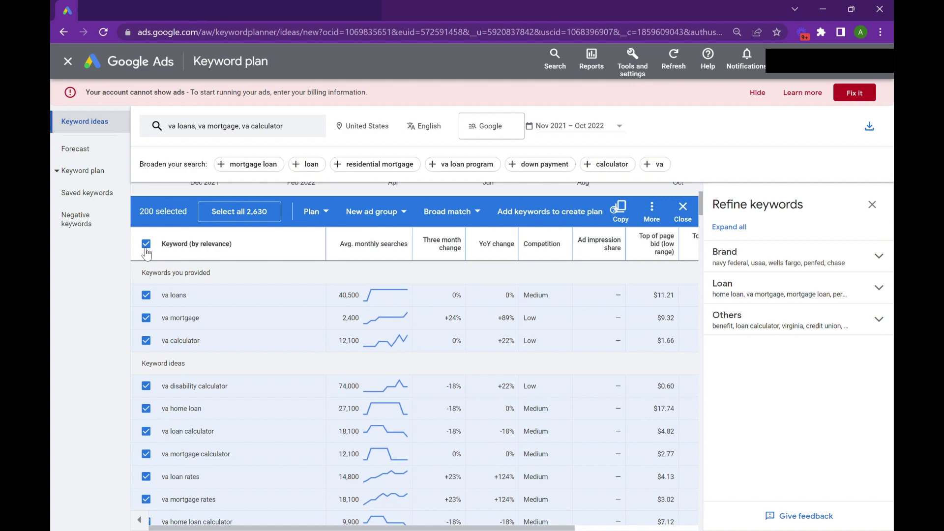
- Deselect gi bill calculator, weblgy and my veterans united from the keyword ideas
scroll(146, 253, up, 3)
scroll(237, 320, down, 5)
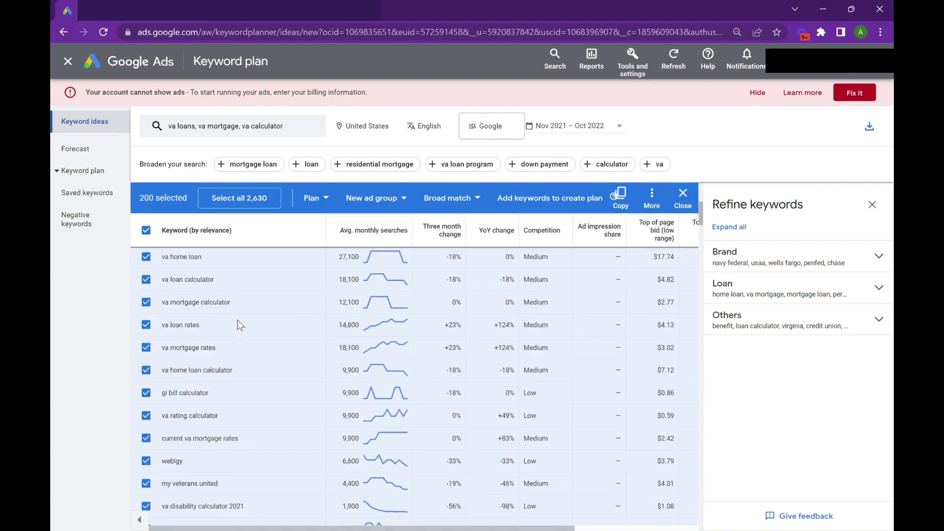
scroll(240, 326, down, 10)
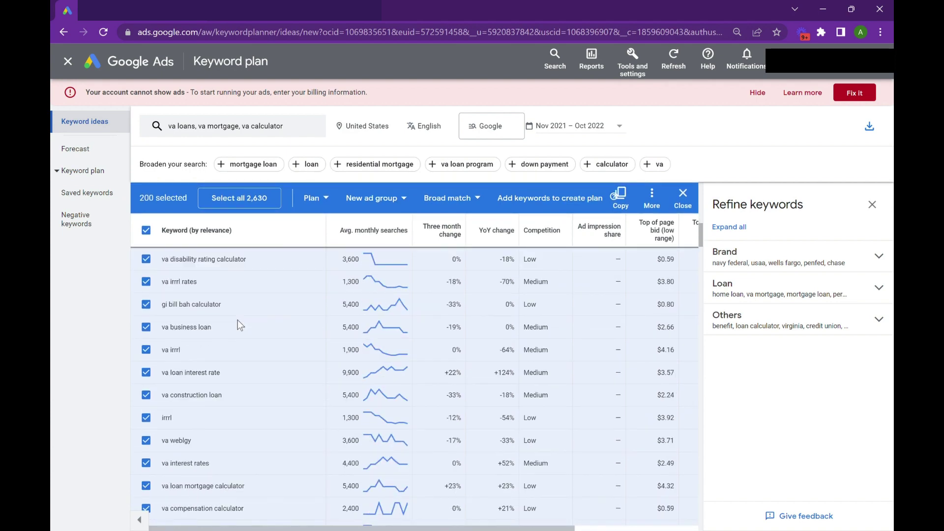
scroll(239, 325, up, 15)
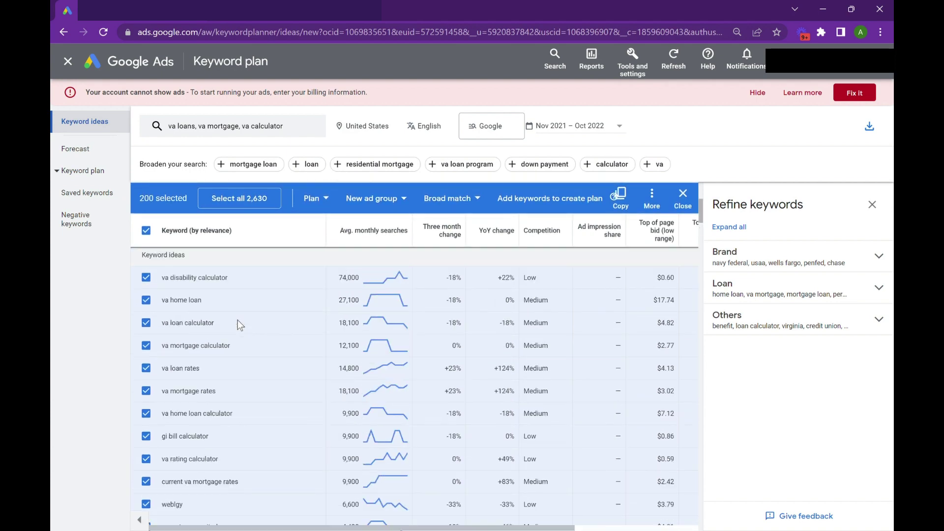
scroll(239, 326, down, 4)
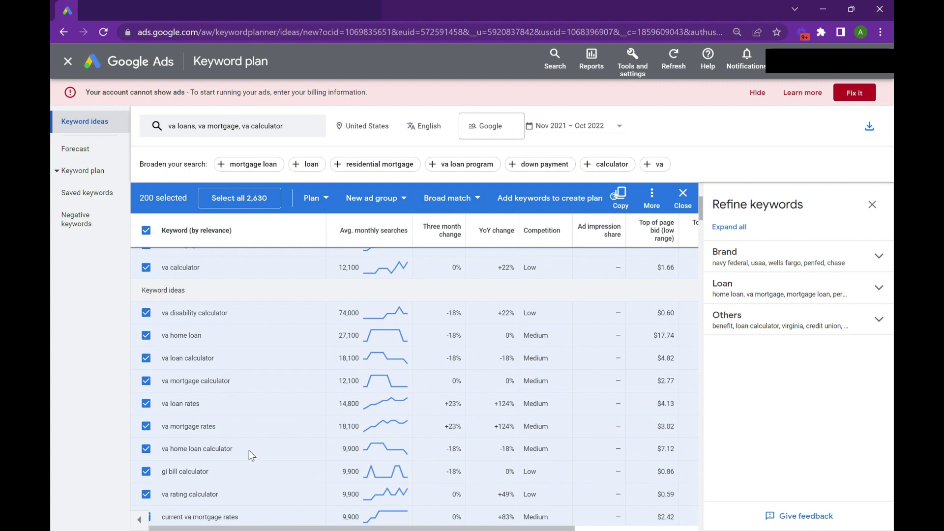
scroll(249, 453, down, 3)
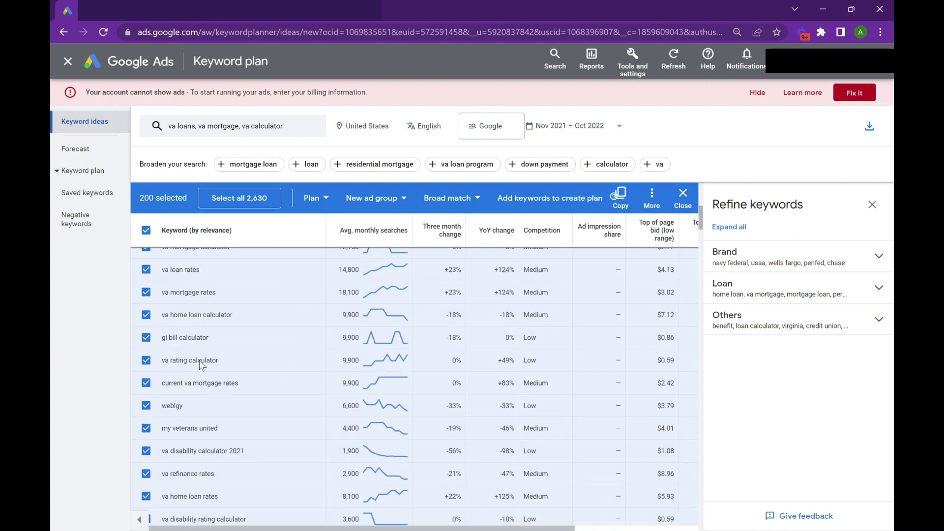
click(153, 336)
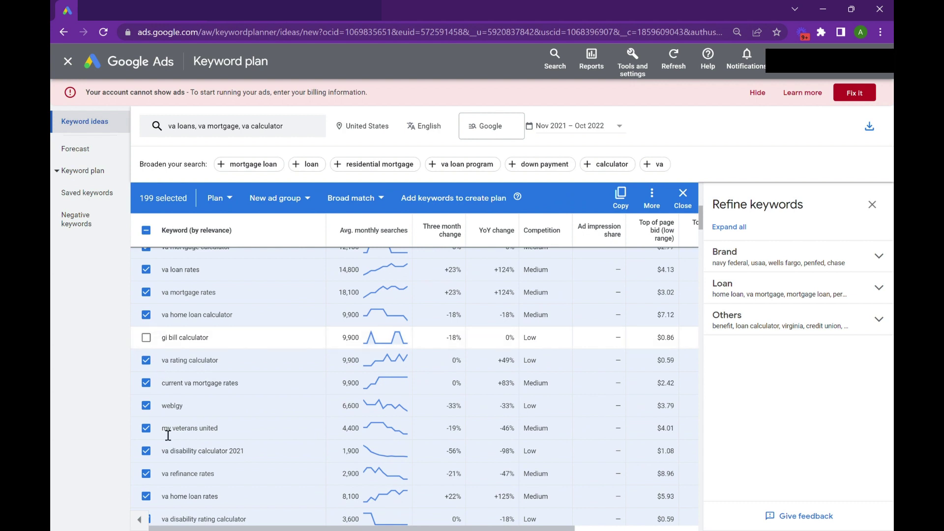
scroll(164, 434, down, 1)
click(147, 391)
scroll(148, 393, down, 4)
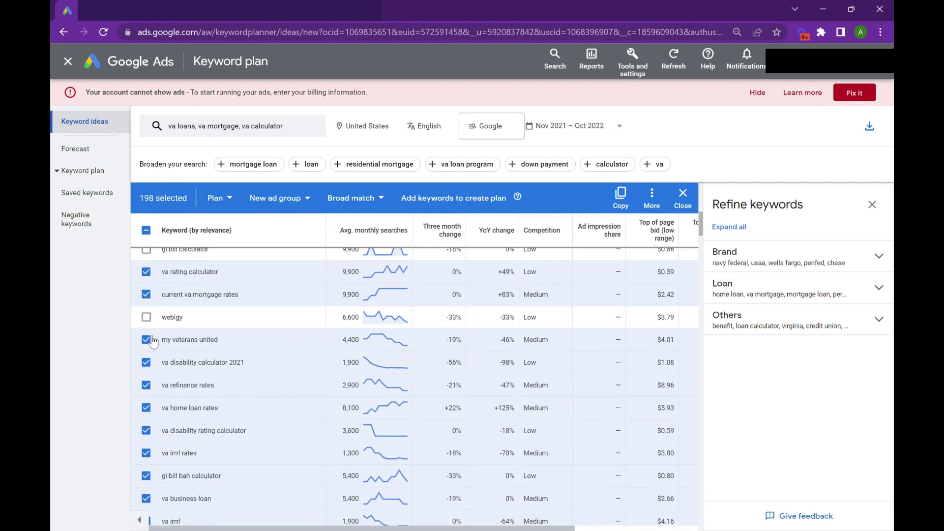
click(147, 340)
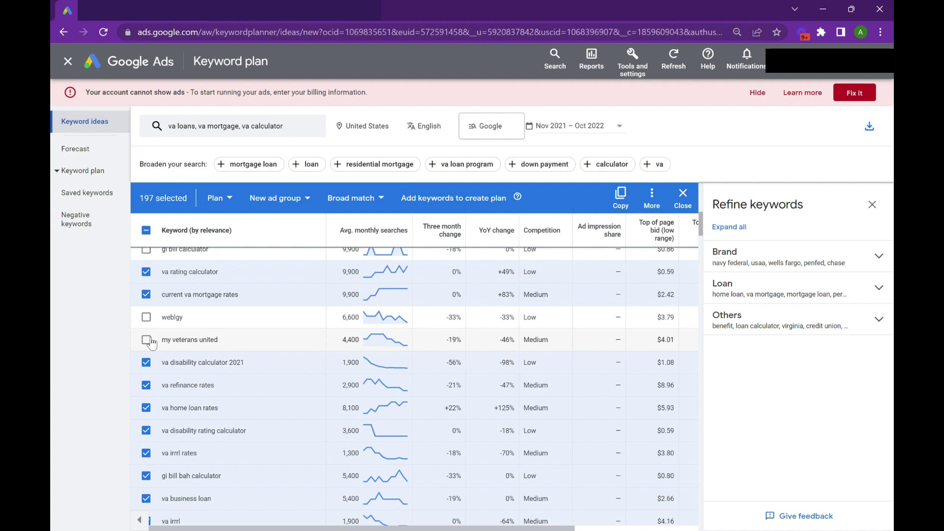
- Untick nine IRRRL, interest-rate, business, construction and va weblgy ideas, leaving 188 selected
scroll(152, 343, down, 3)
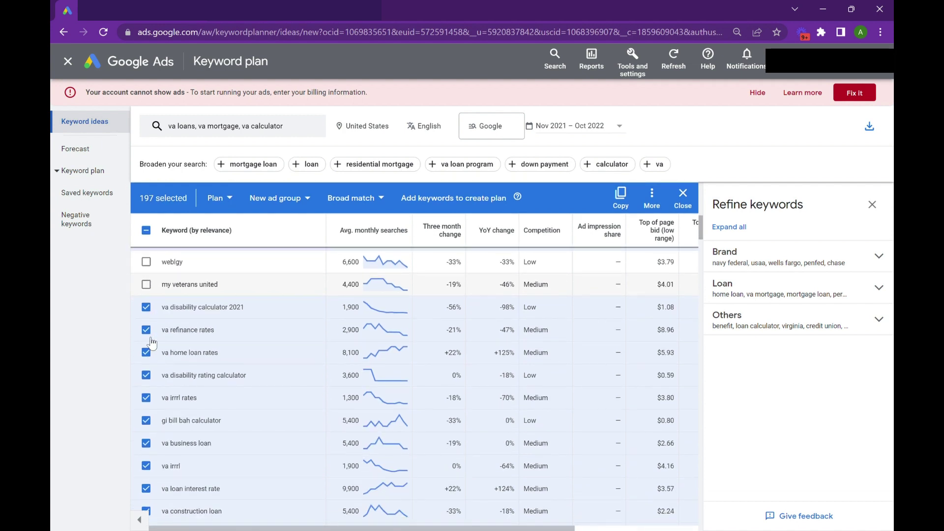
scroll(151, 343, down, 2)
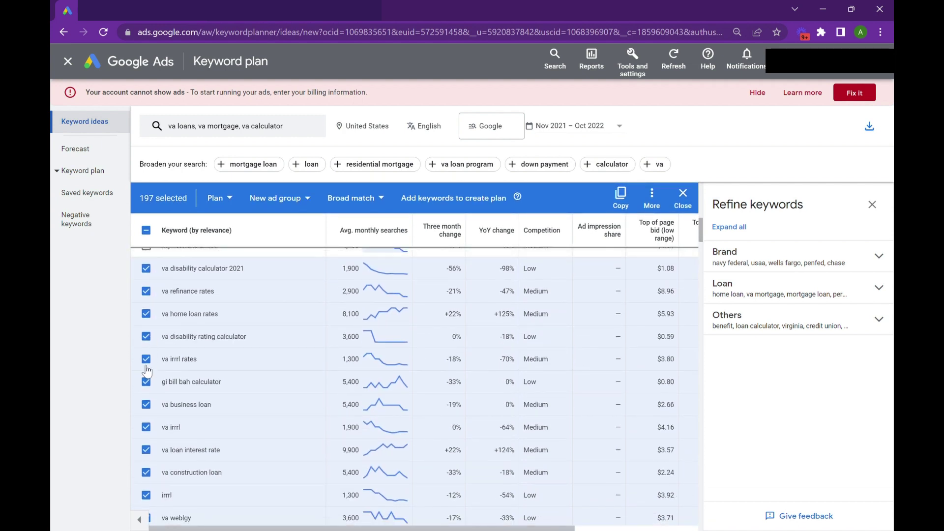
click(146, 360)
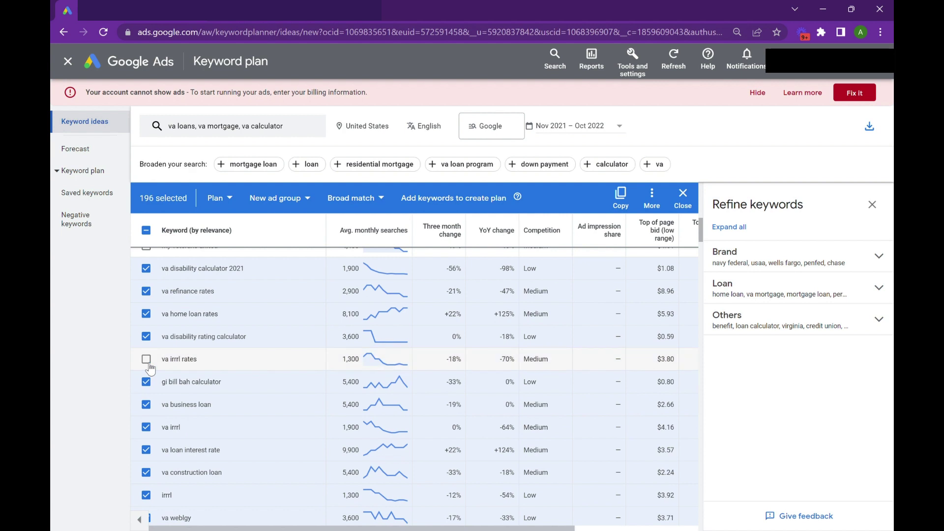
click(146, 382)
scroll(154, 350, down, 3)
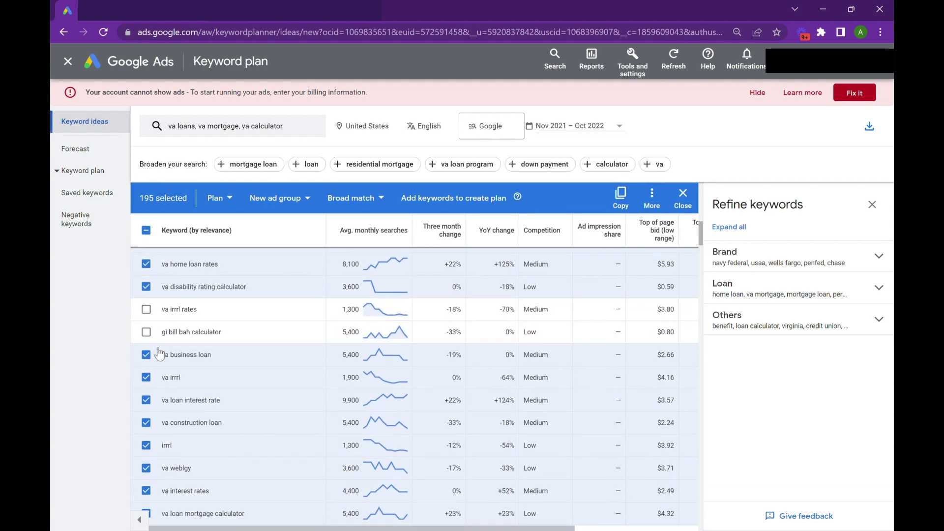
click(146, 354)
click(146, 377)
click(146, 399)
scroll(148, 399, down, 3)
click(146, 364)
click(146, 387)
click(146, 410)
scroll(149, 411, down, 6)
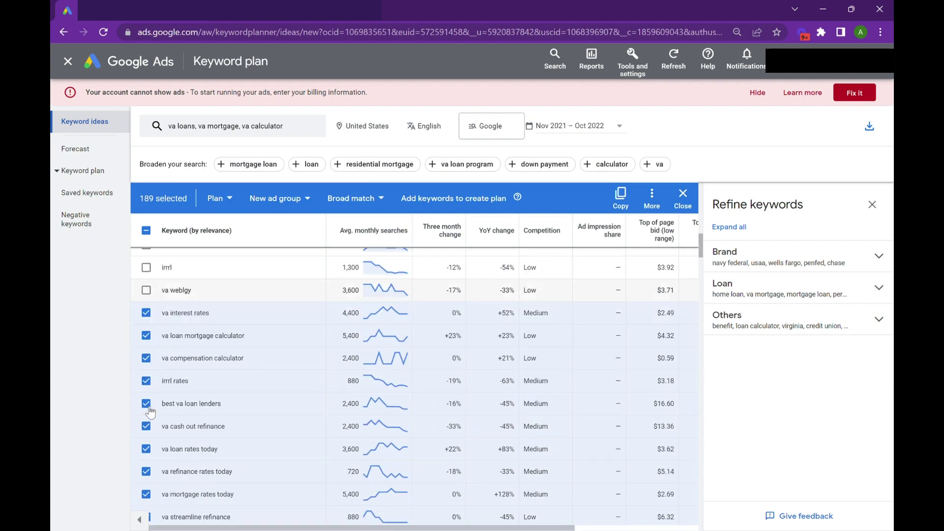
click(146, 312)
scroll(145, 309, up, 10)
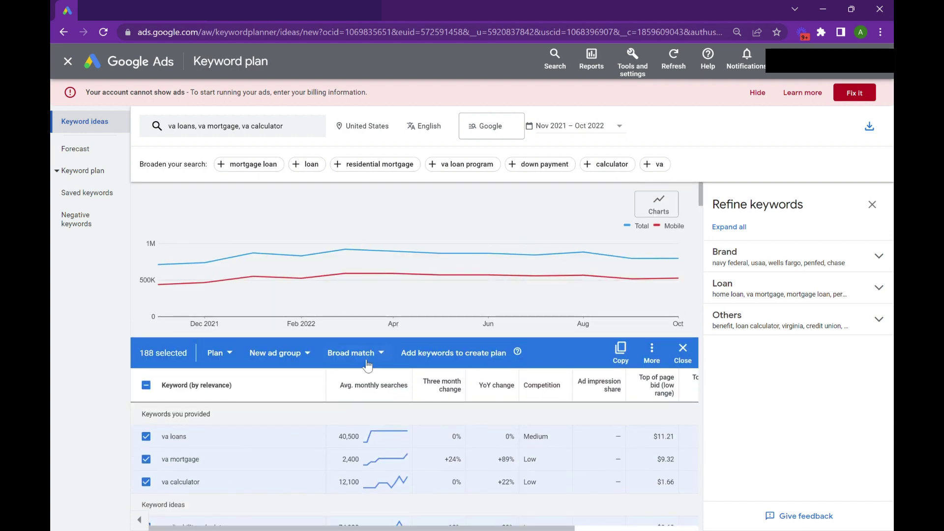
- Add the 188 selected keywords to a plan as exact match
click(365, 355)
click(364, 432)
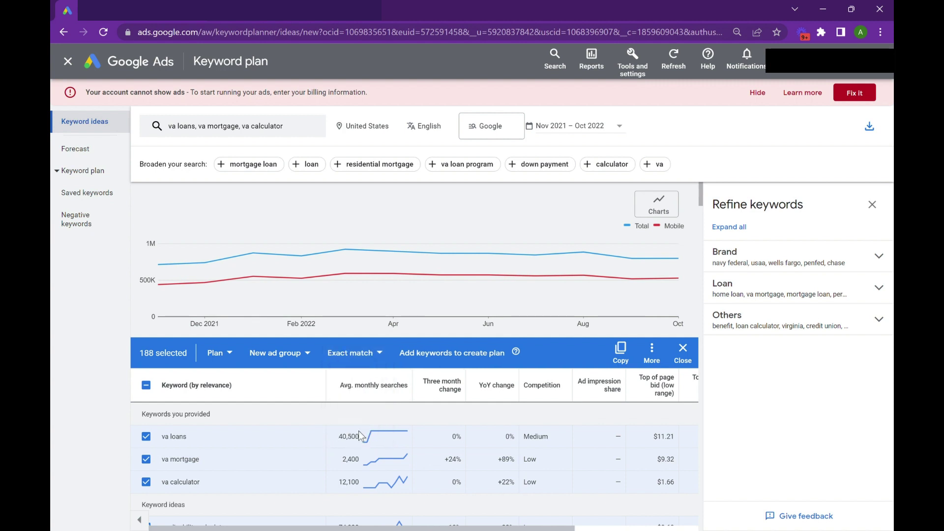
click(435, 358)
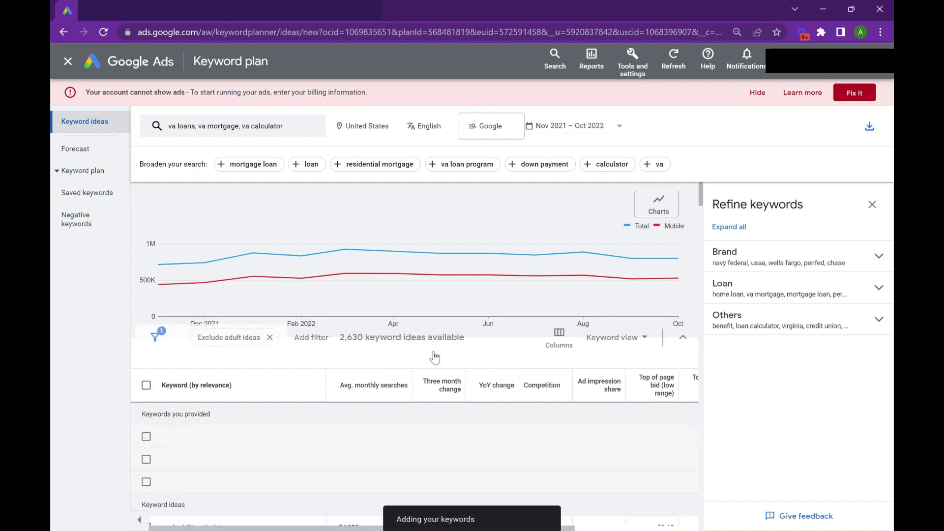
- Review the plan's forecast, empty negative keyword list and saved keywords, ending on the forecast
click(79, 151)
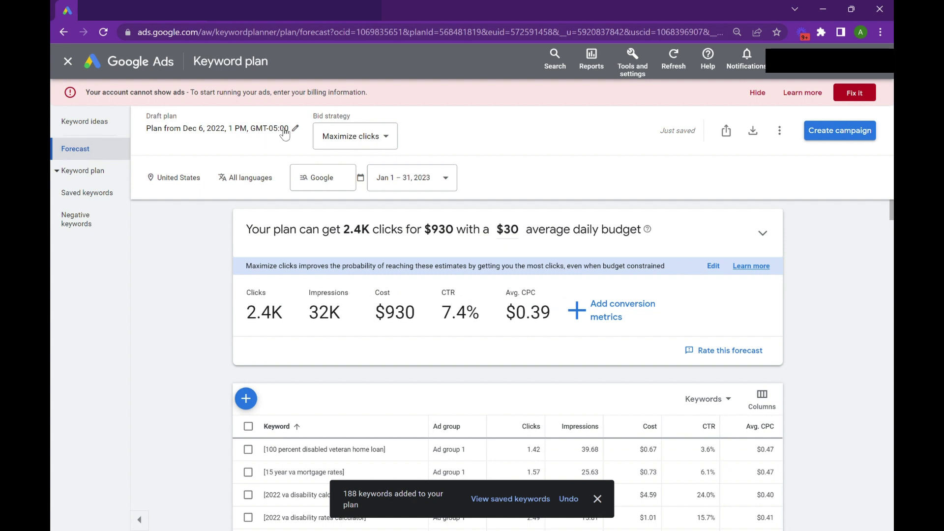
click(129, 224)
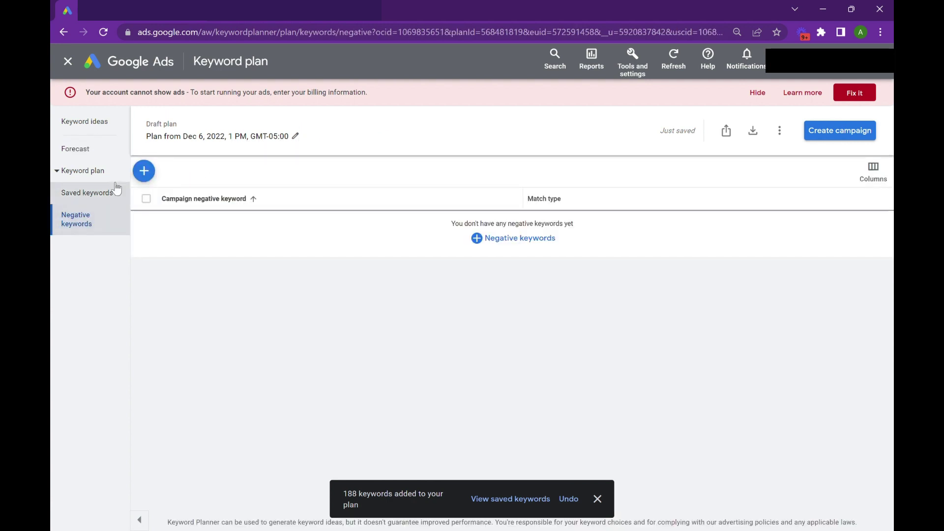
click(107, 180)
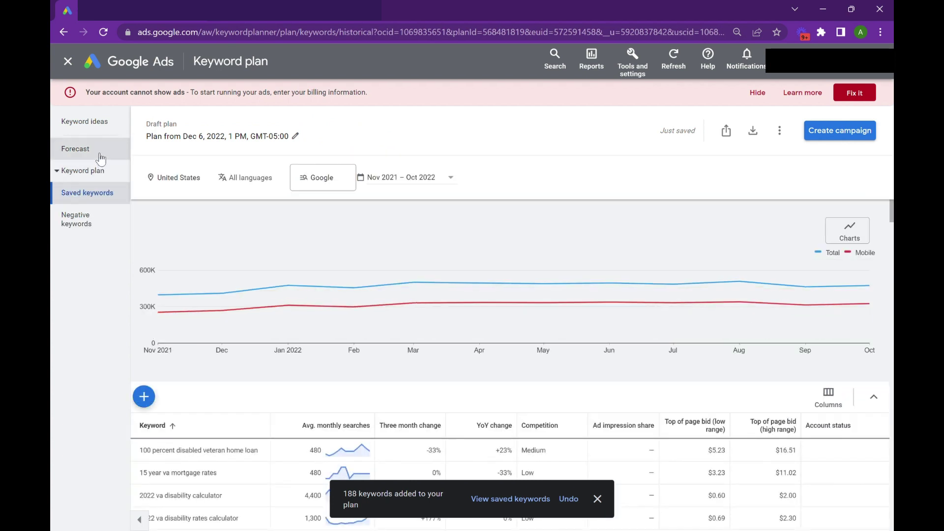
click(100, 154)
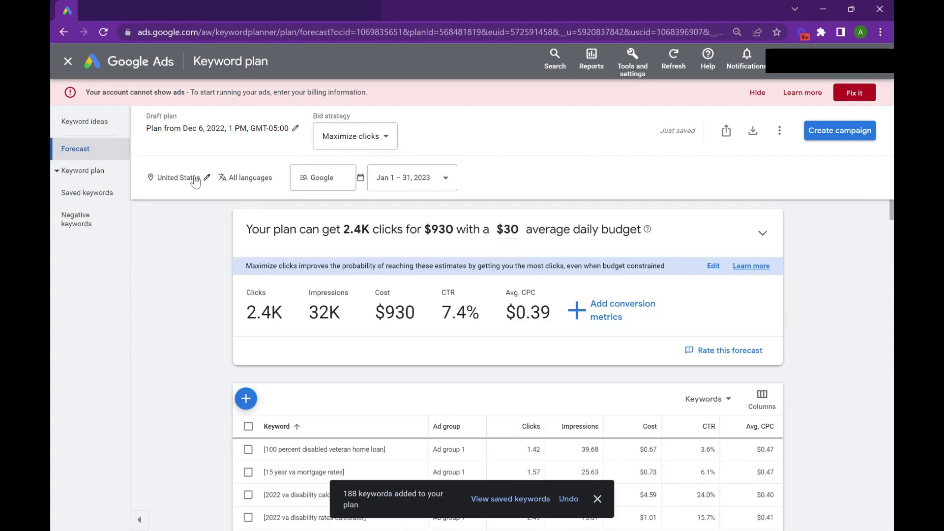
- Replace United States with the Raleigh-Durham, Colorado Springs-Pueblo and Nashville TN regions
click(192, 176)
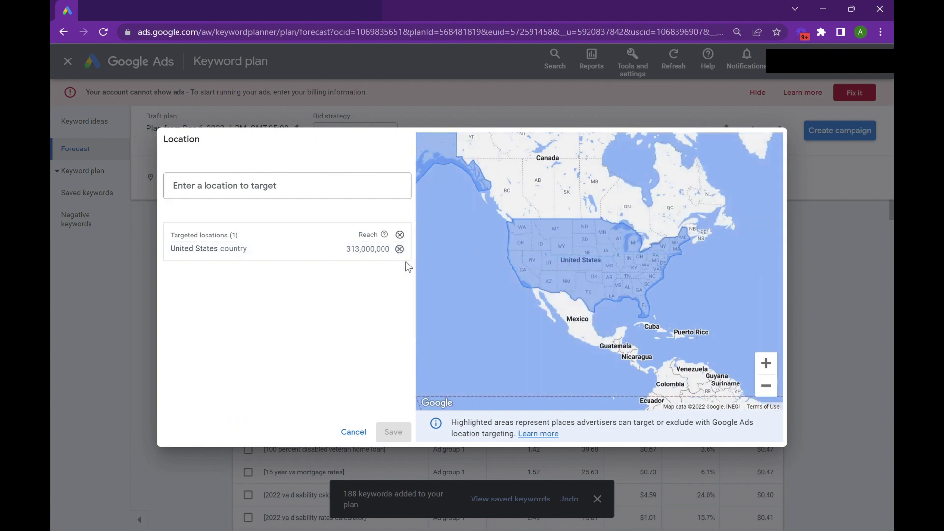
click(399, 249)
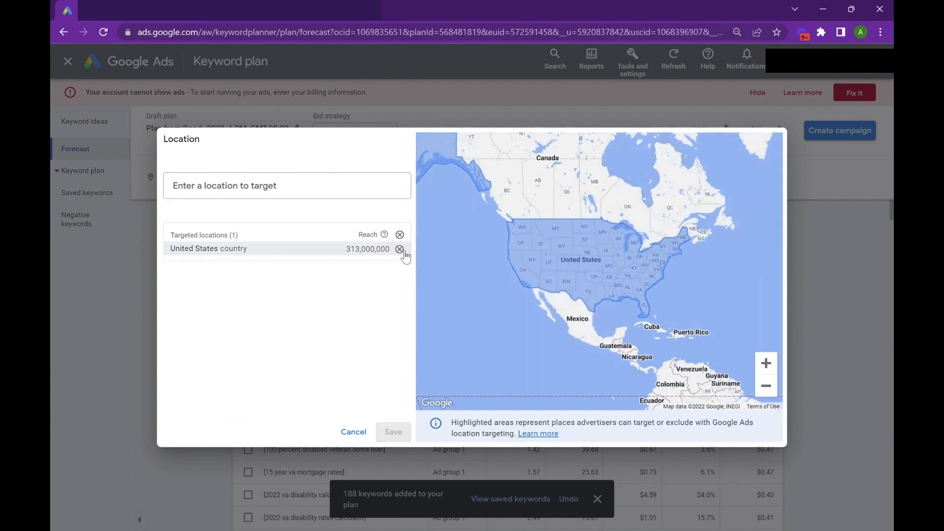
click(339, 192)
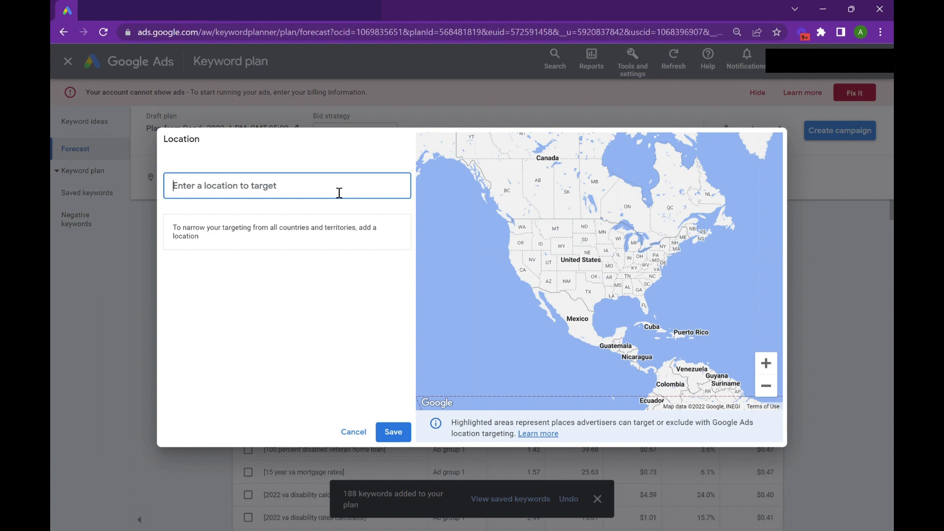
text(rale)
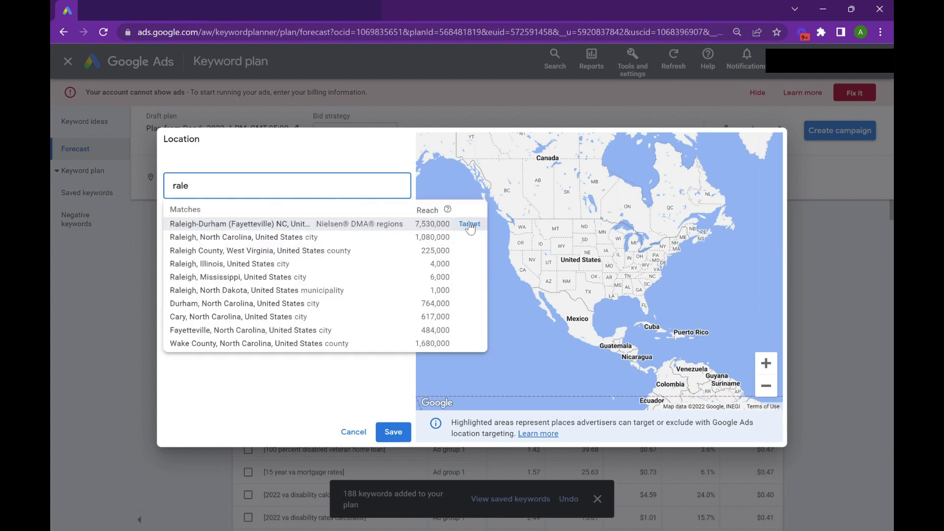
click(469, 224)
click(336, 193)
text(colora)
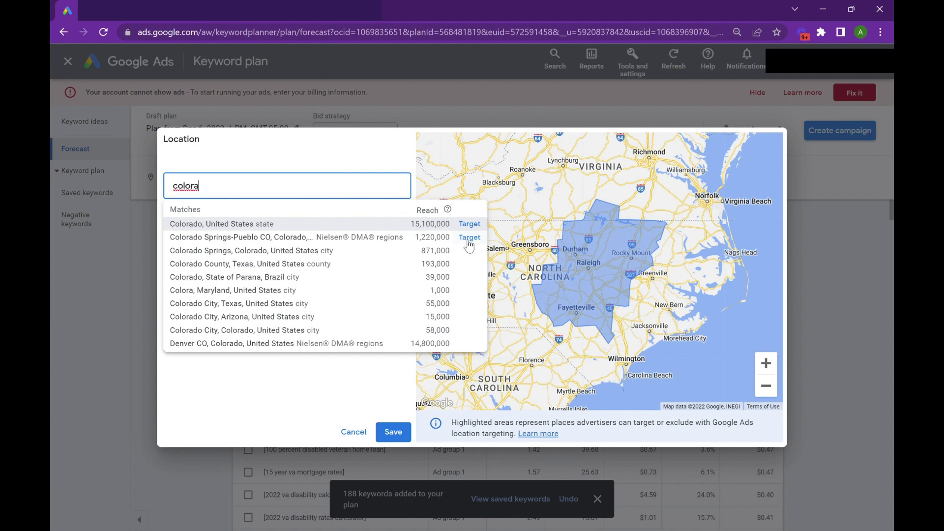
click(470, 238)
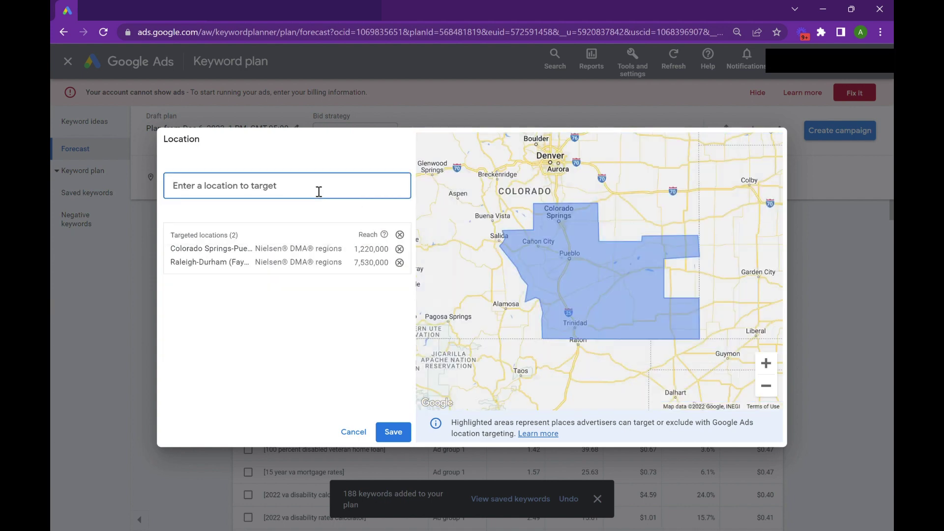
text(nash)
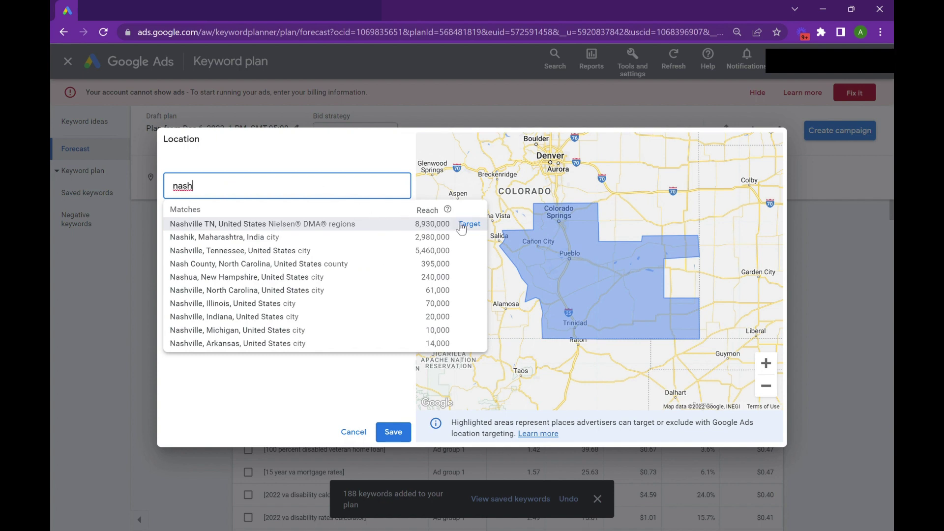
click(469, 224)
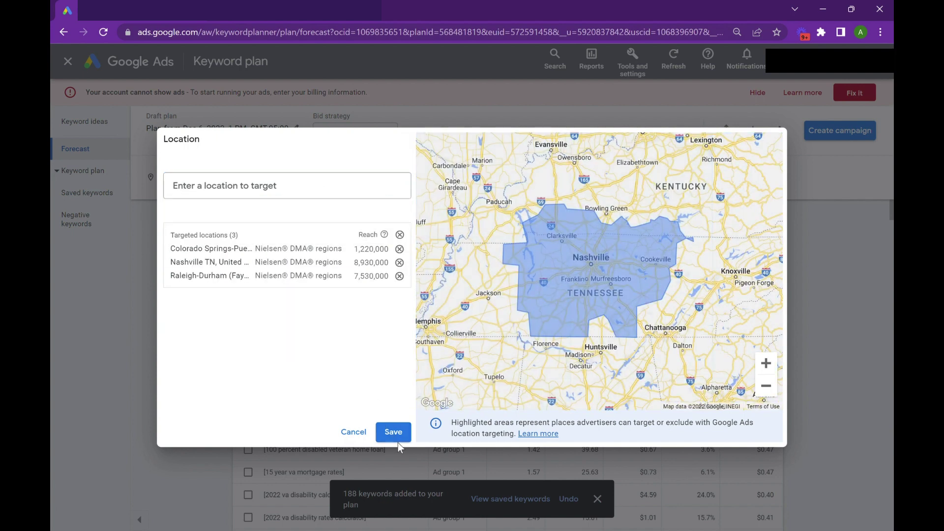
click(394, 437)
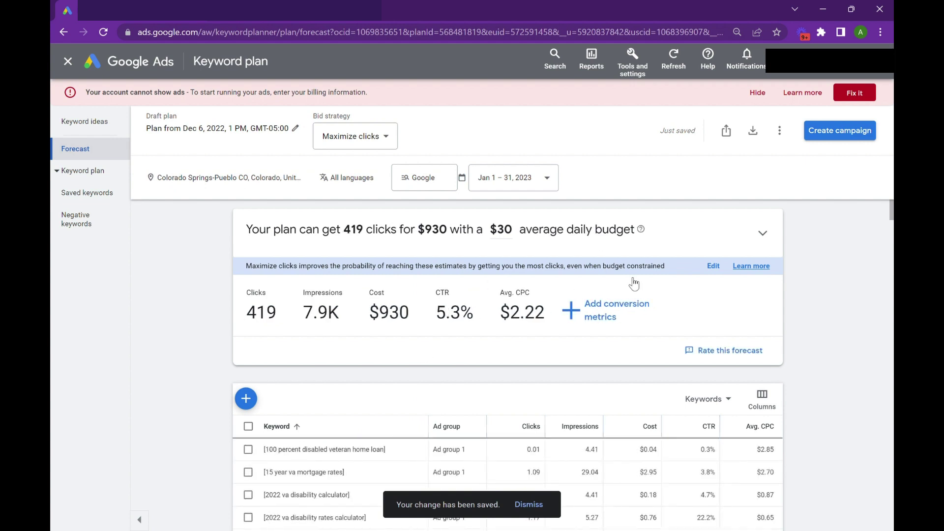
- Set a 13% conversion rate and expand the conversions-versus-daily-budget chart
click(586, 323)
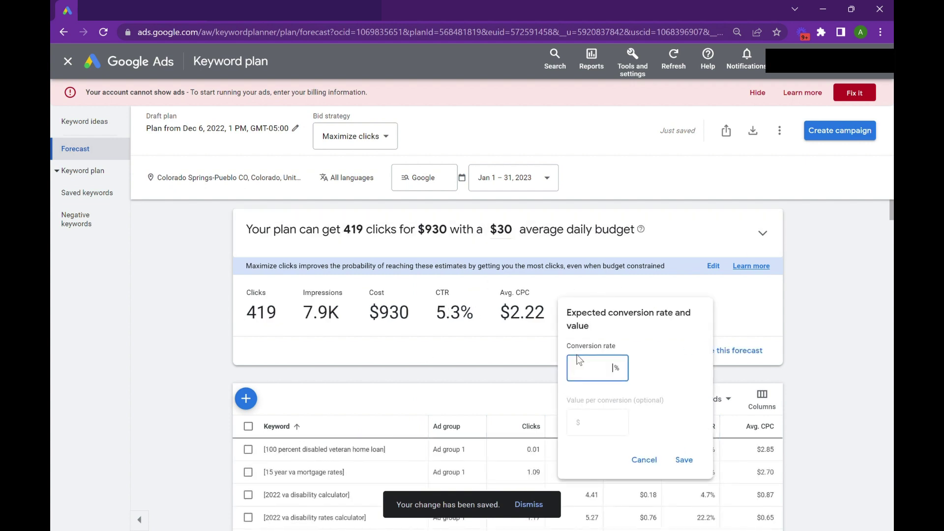
text(13)
click(684, 459)
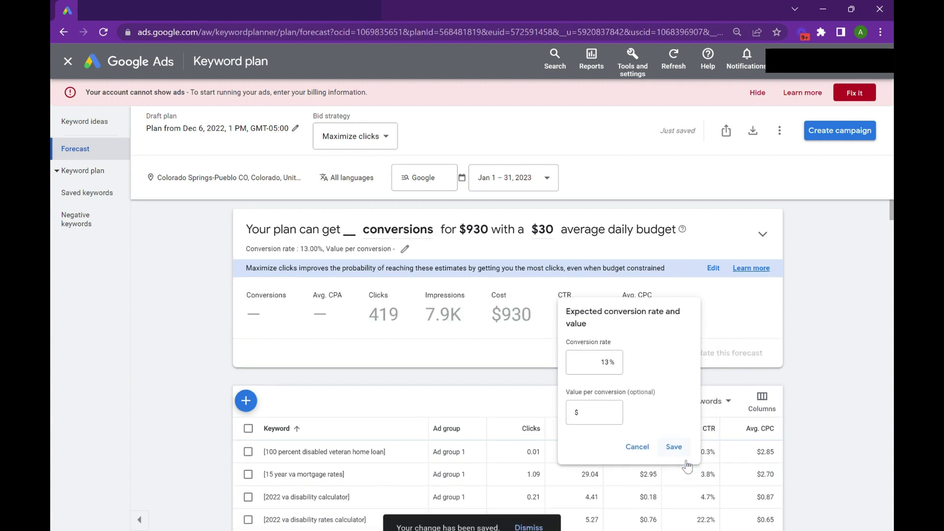
click(763, 234)
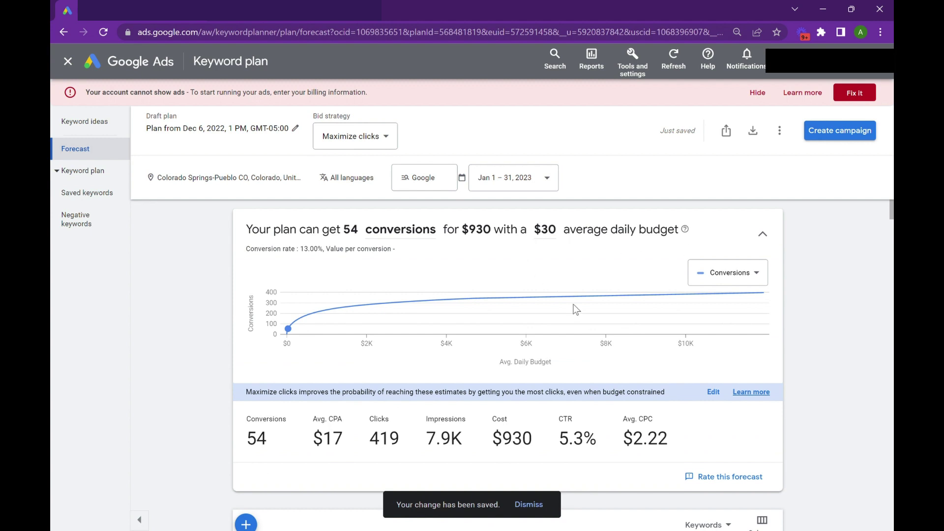
mouse_move(574, 306)
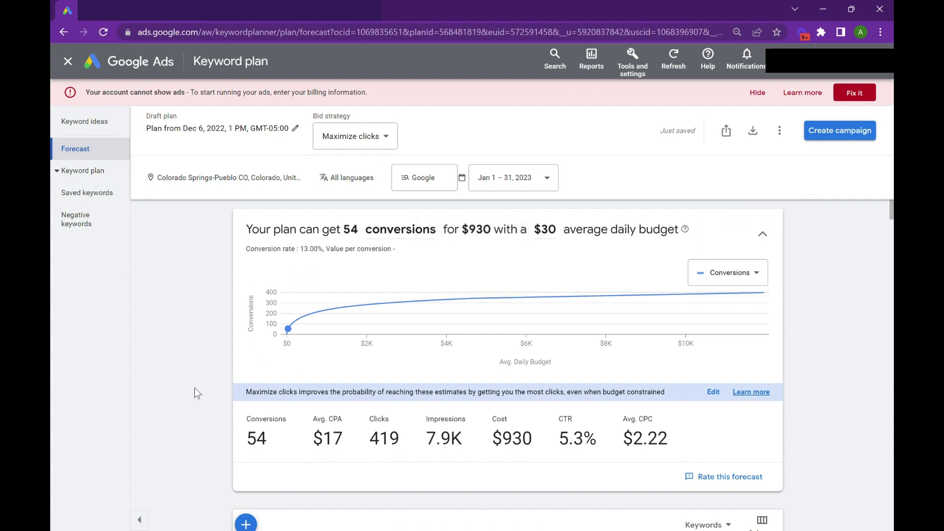
- Change the average daily budget from $30 to $200 and review the keyword table
click(560, 233)
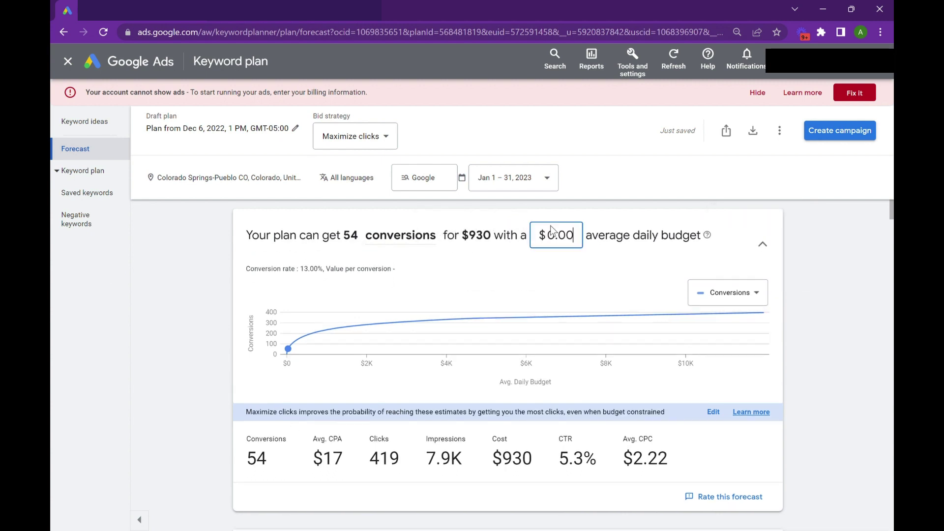
double_click(555, 236)
text(200)
key(Return)
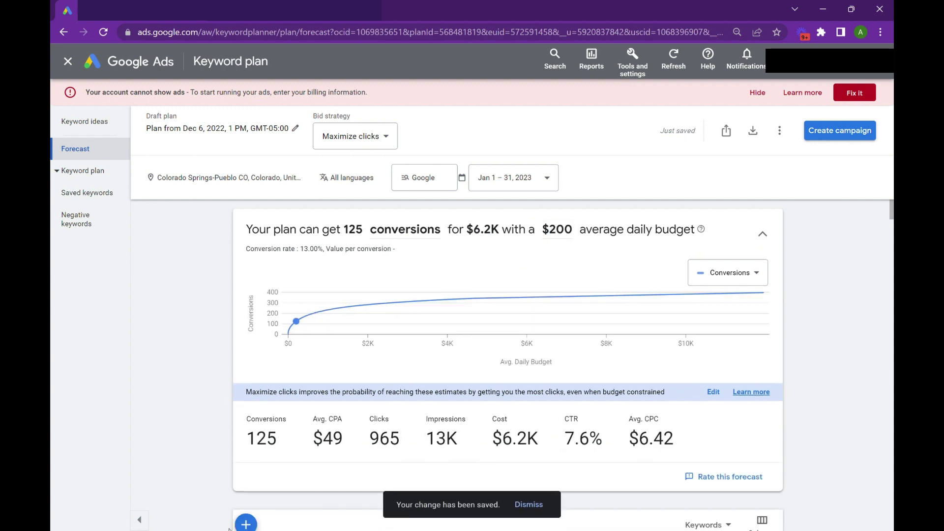
scroll(497, 371, down, 3)
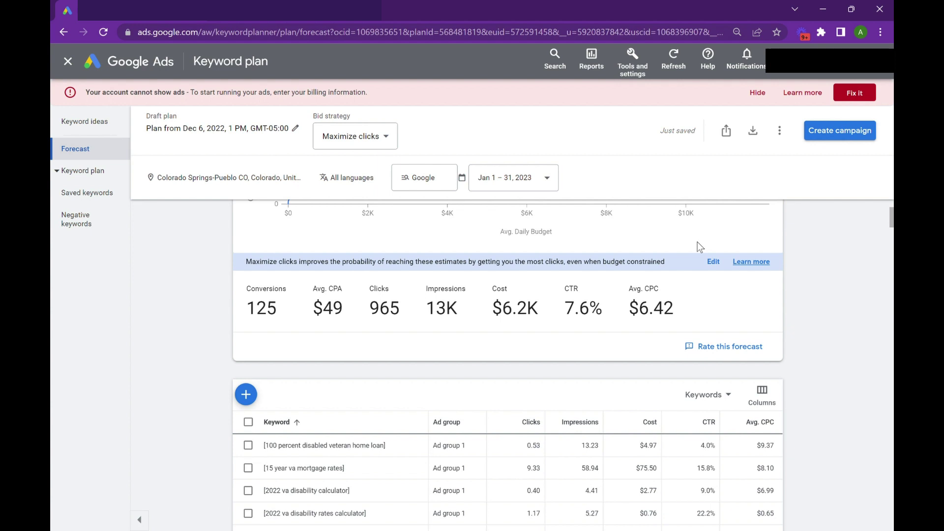
scroll(697, 242, down, 2)
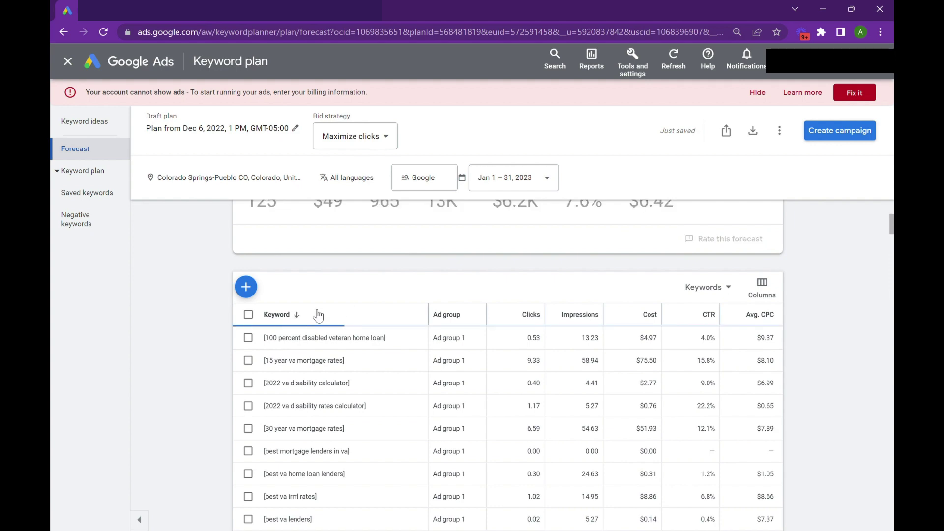
scroll(317, 315, up, 4)
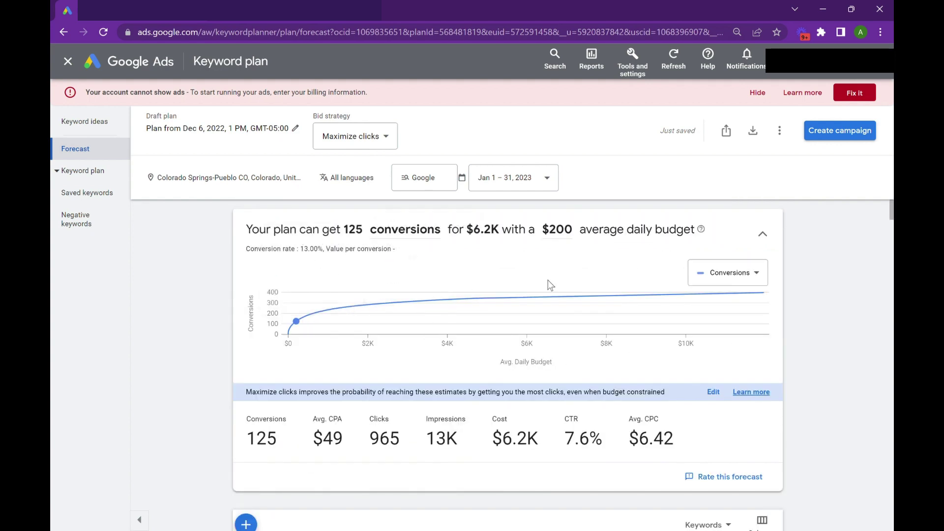
scroll(548, 279, down, 4)
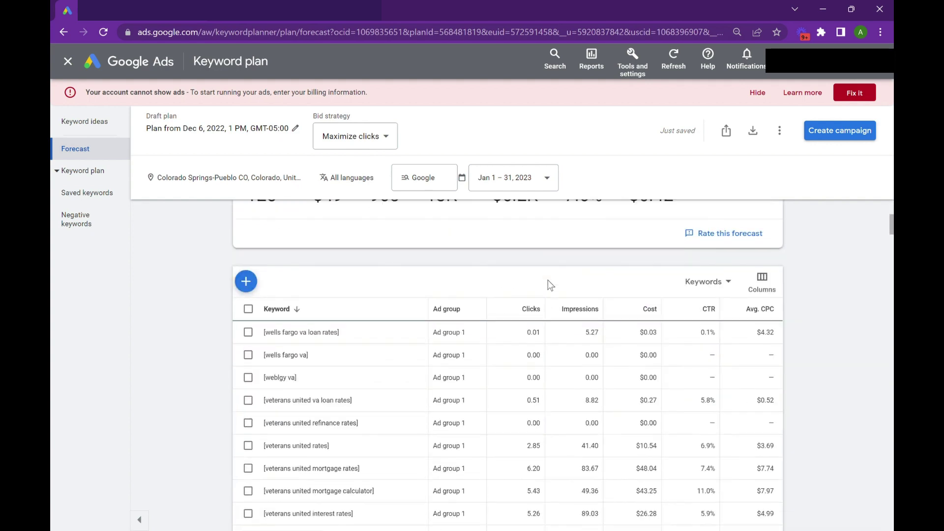
scroll(249, 379, down, 1)
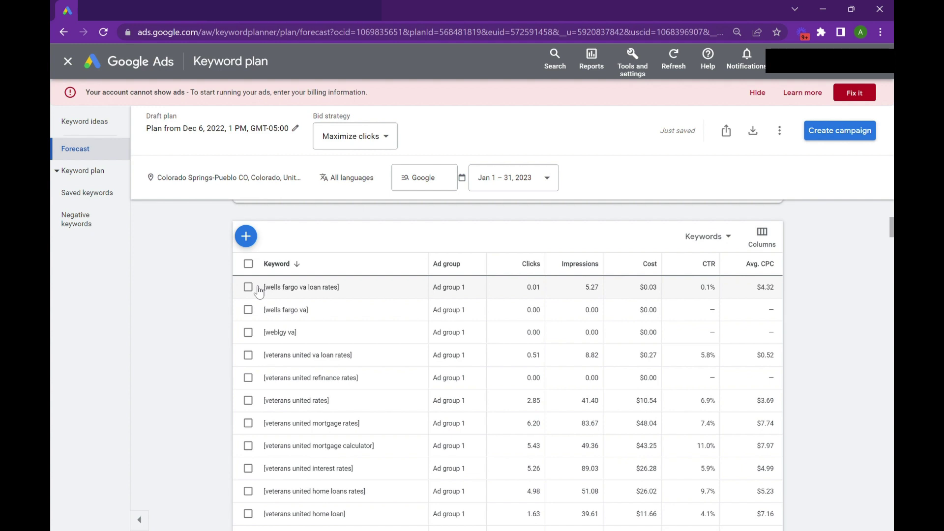
- Remove the 11 Wells Fargo, weblgy va and Veterans United keywords from the plan
click(252, 288)
click(252, 310)
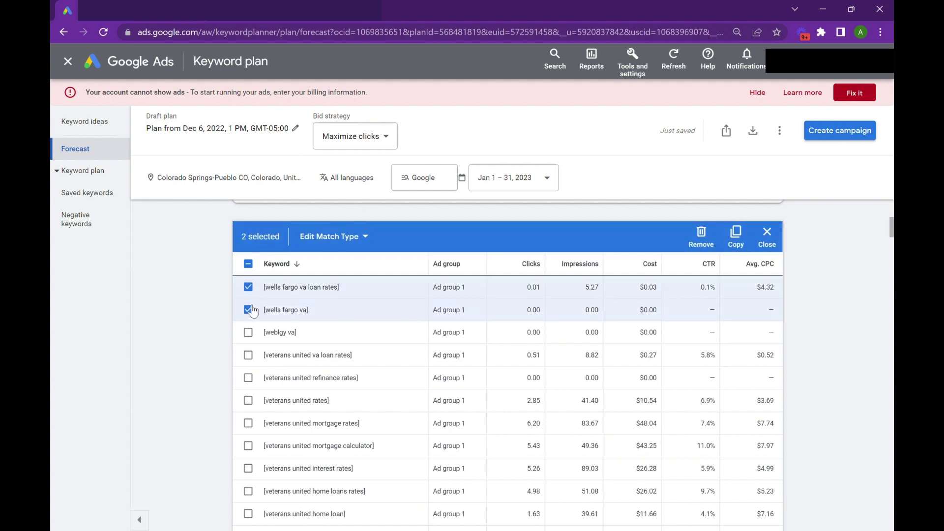
click(254, 335)
click(249, 357)
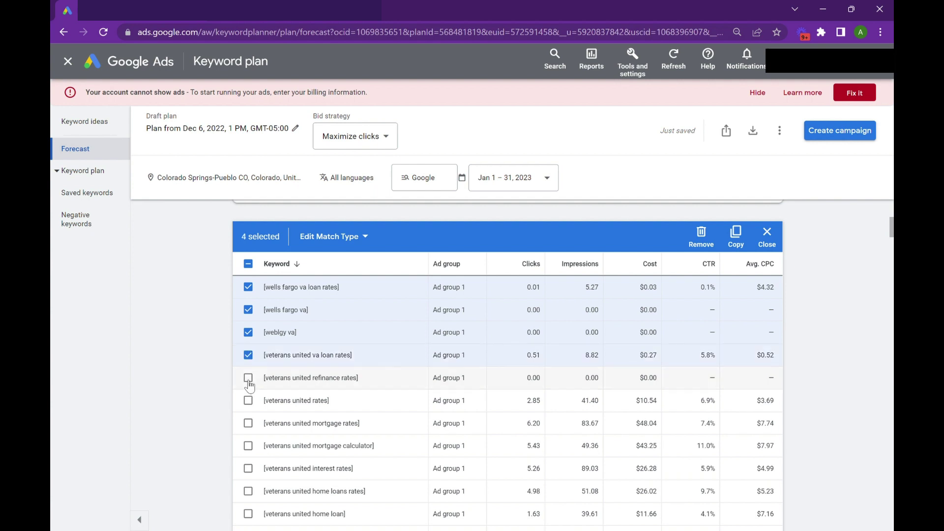
click(249, 380)
click(248, 402)
click(249, 424)
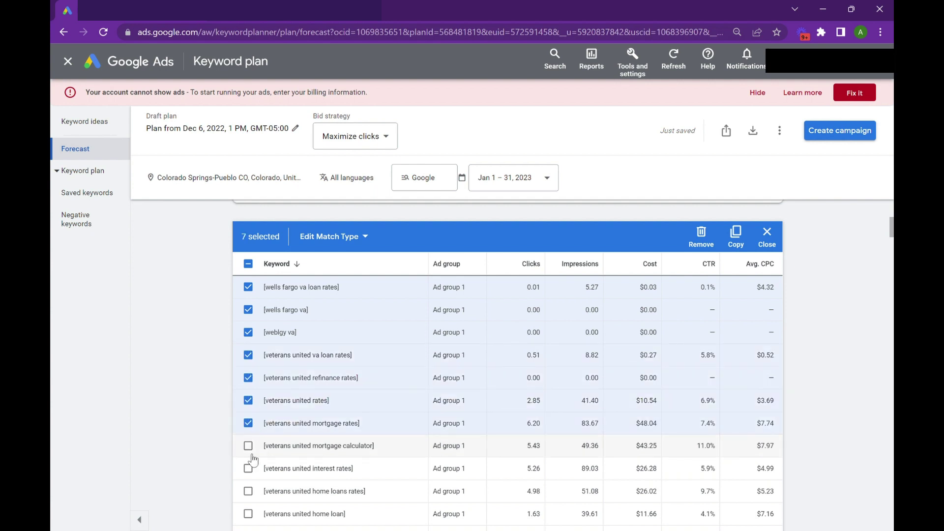
click(249, 447)
click(249, 469)
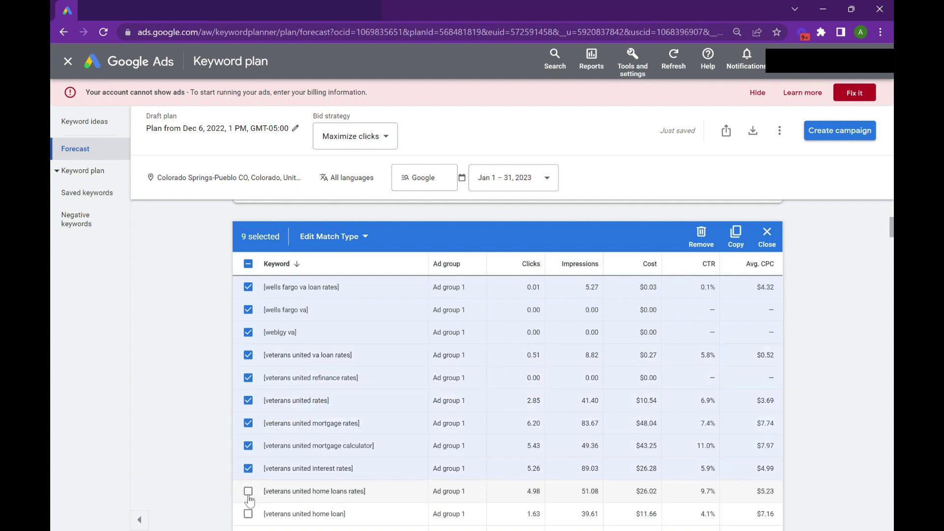
click(249, 492)
click(249, 514)
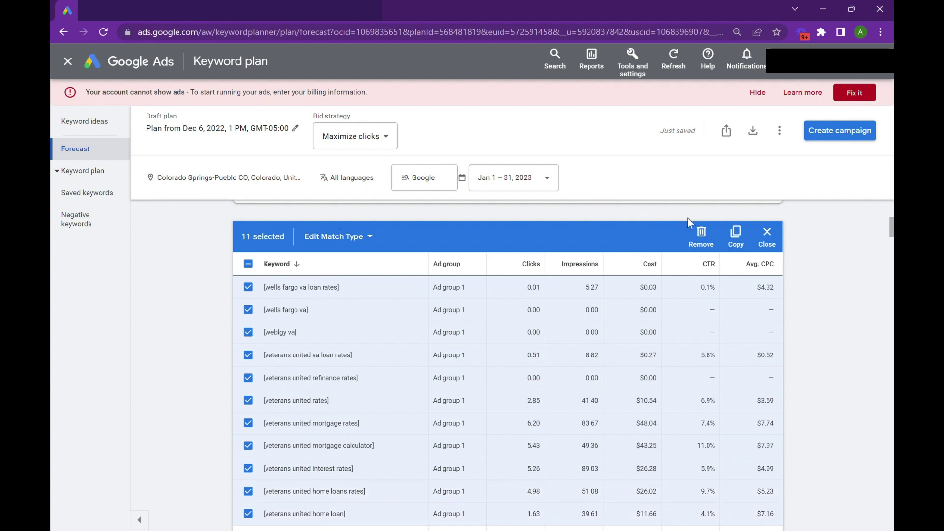
click(694, 229)
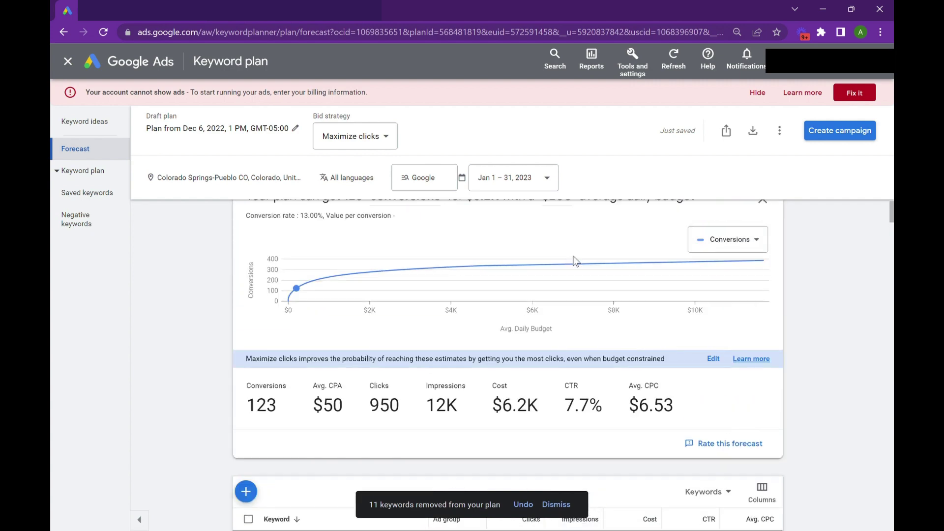
scroll(577, 261, down, 5)
scroll(578, 263, up, 5)
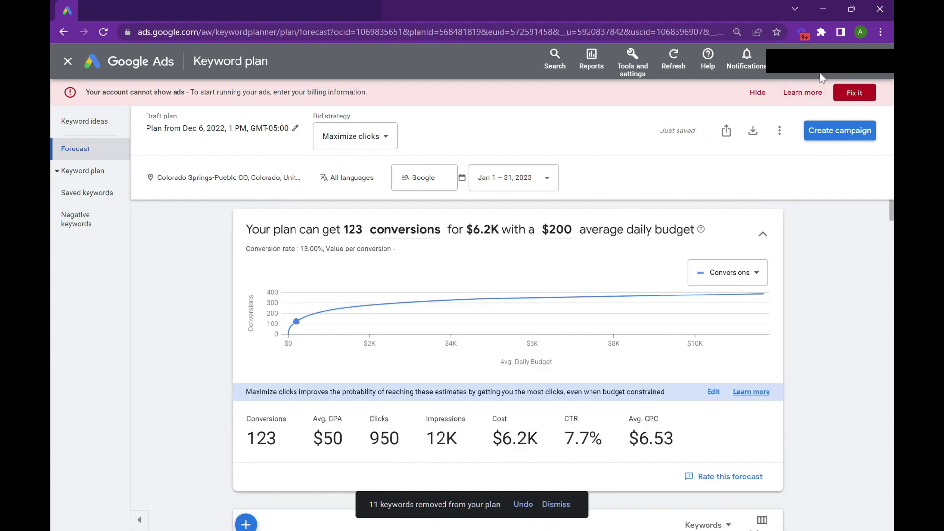
- Create the campaign 'Purchase - VA Loans - Exact Match - CO - NC - TN' keeping the $200.00 budget
click(832, 130)
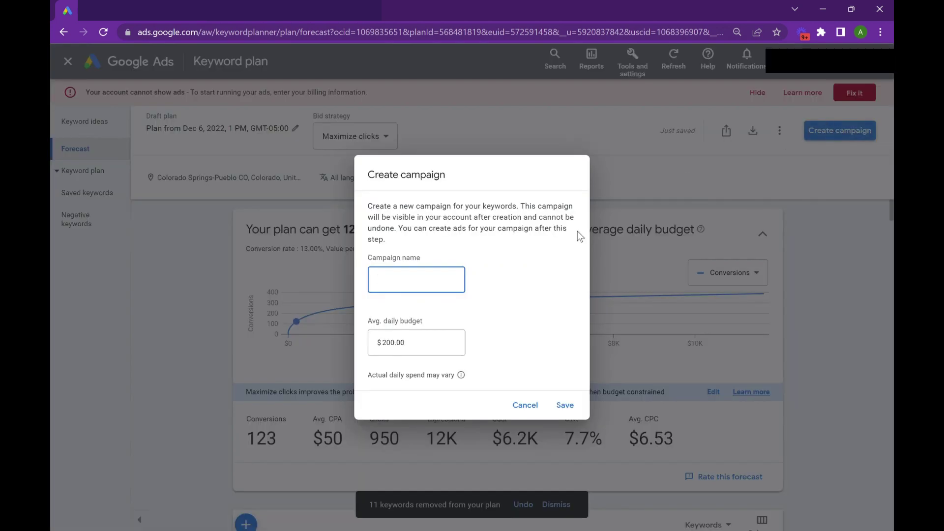
text(Pru)
key(BackSpace)
key(BackSpace)
text(urchasev)
key(BackSpace)
text(- VA Loans - Exact Match)
text(- CO, NC, T)
key(BackSpace)
key(BackSpace)
key(BackSpace)
key(BackSpace)
key(BackSpace)
key(BackSpace)
key(BackSpace)
text(- CO - NC - TN)
click(566, 405)
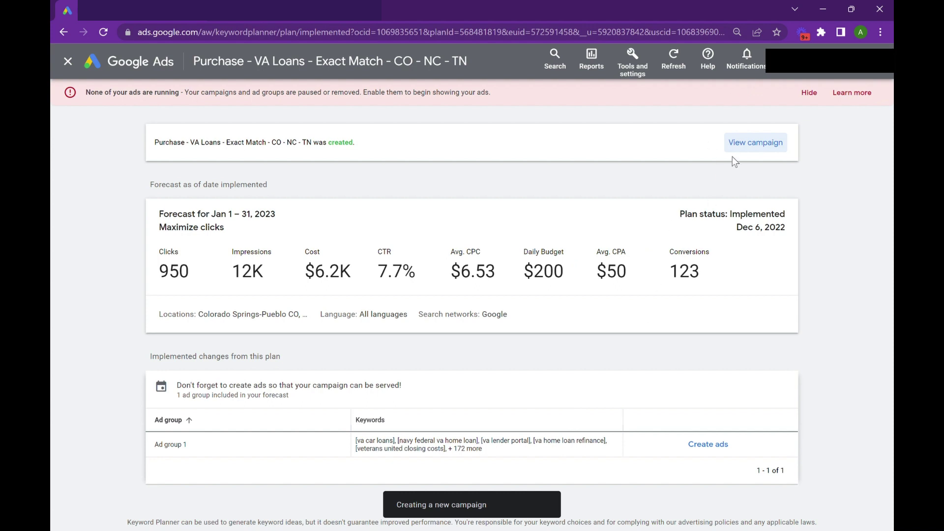
- Open the new campaign and save its networks as Google Search Network only, without search partners or Display
click(757, 148)
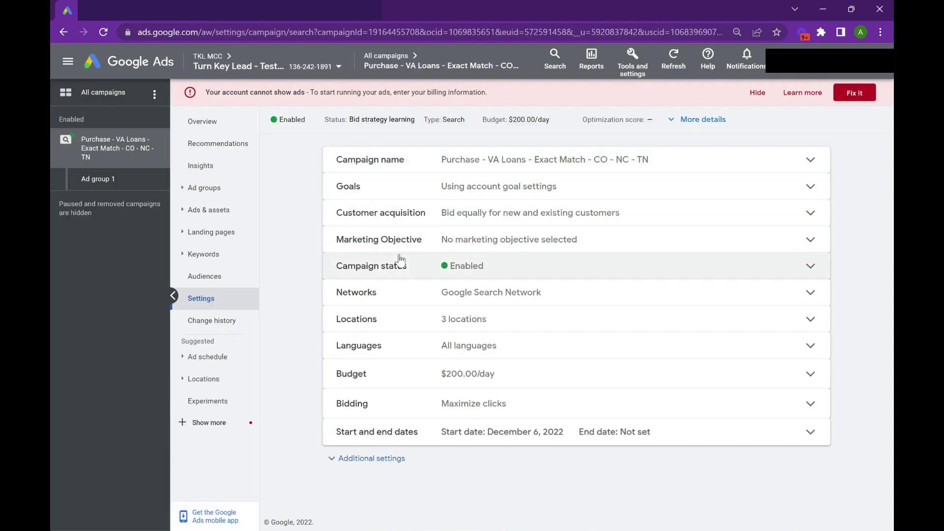
click(405, 288)
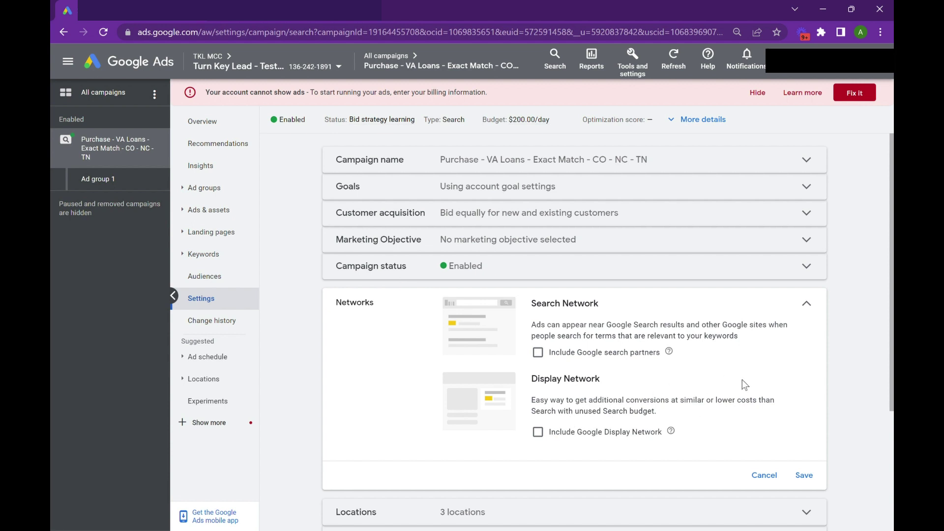
click(813, 475)
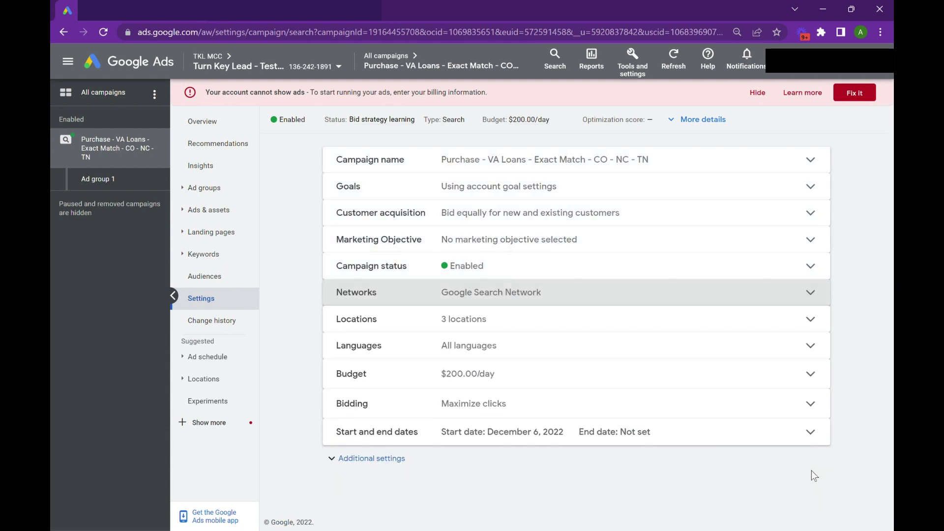
- Save the campaign's location settings with its 3 targeted locations
click(551, 328)
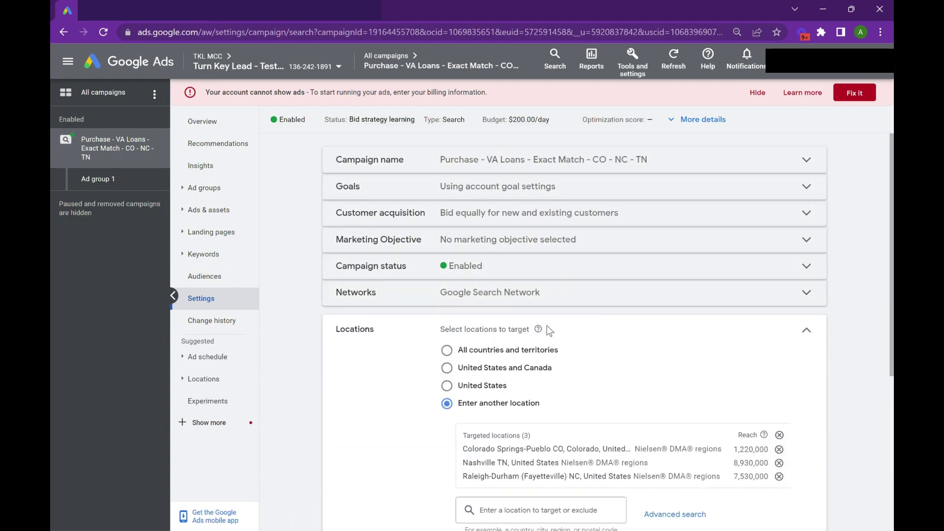
scroll(549, 332, down, 4)
click(823, 366)
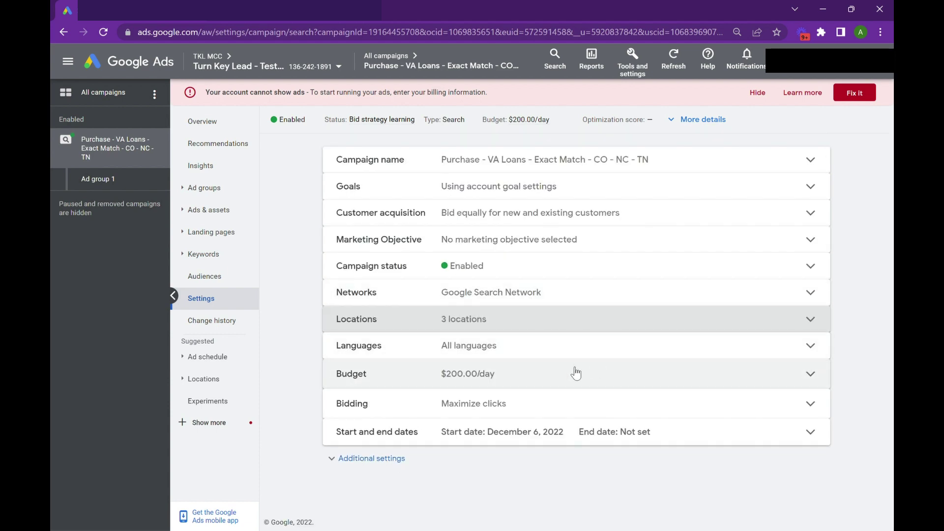
- Change the campaign's bid strategy directly from Maximize clicks to Manual CPC and save
click(606, 410)
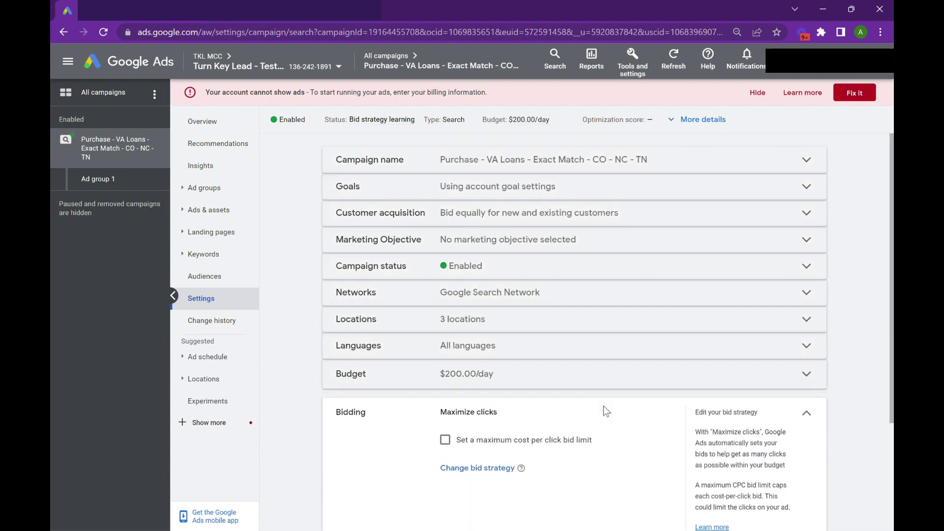
scroll(604, 406, down, 3)
click(503, 321)
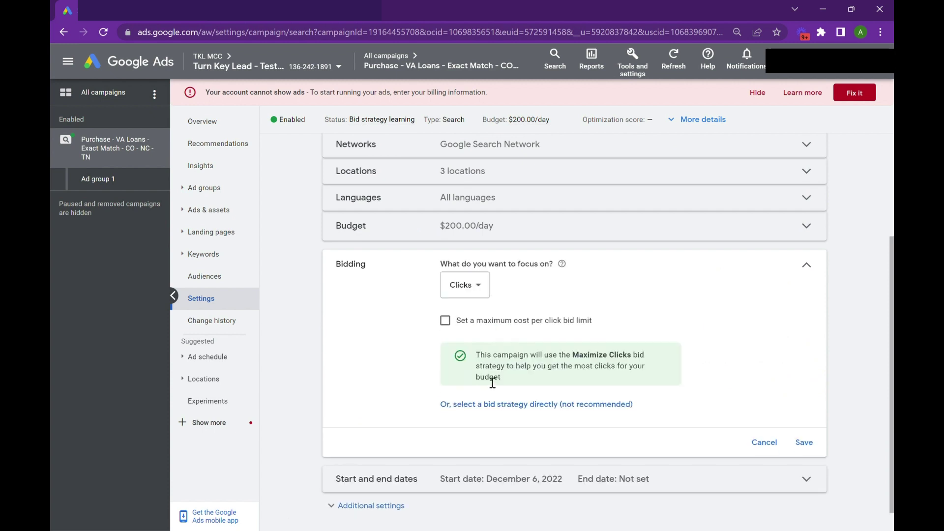
click(508, 409)
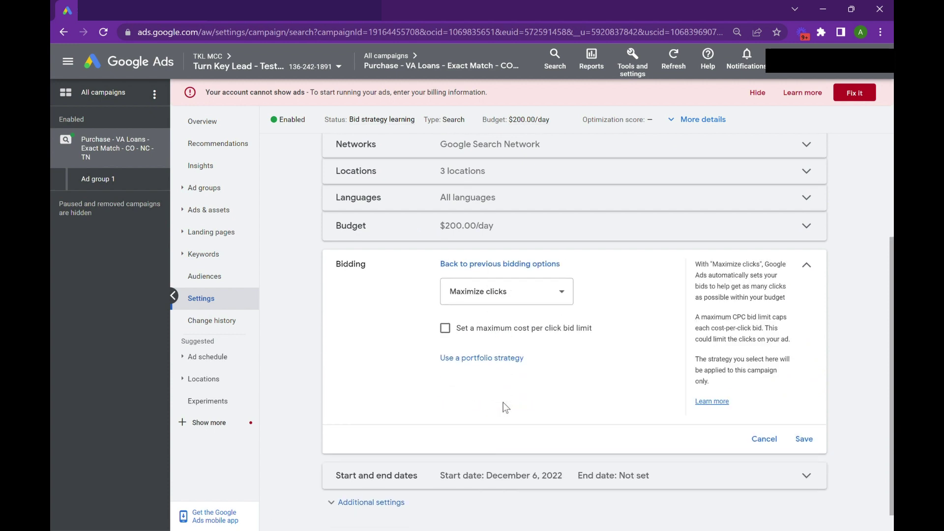
click(541, 297)
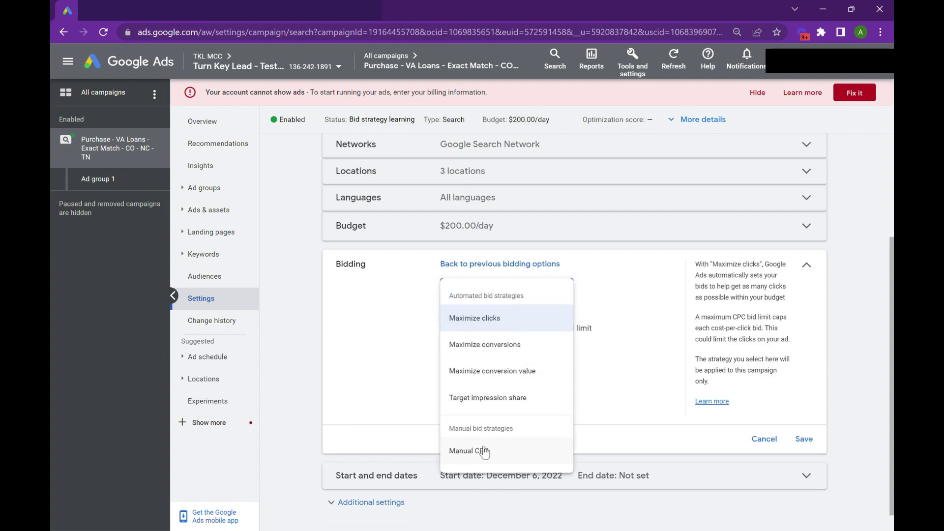
click(475, 451)
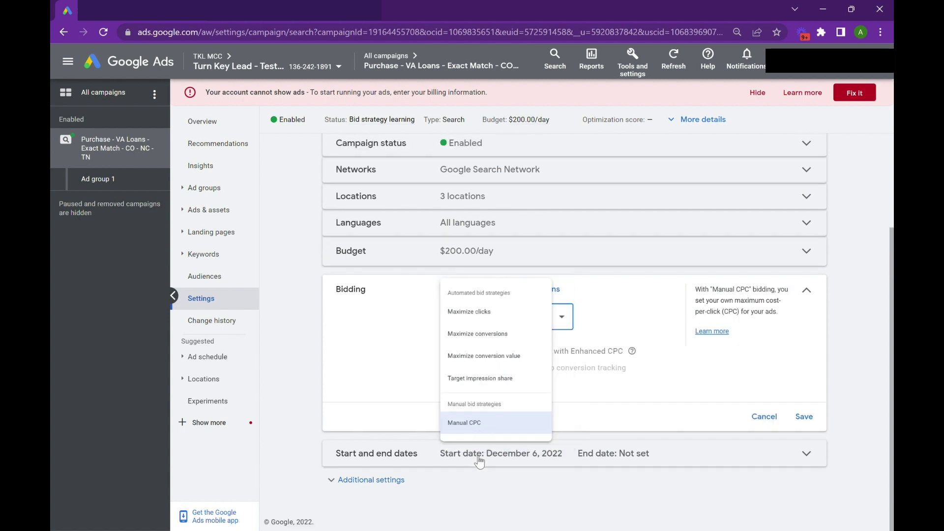
click(811, 416)
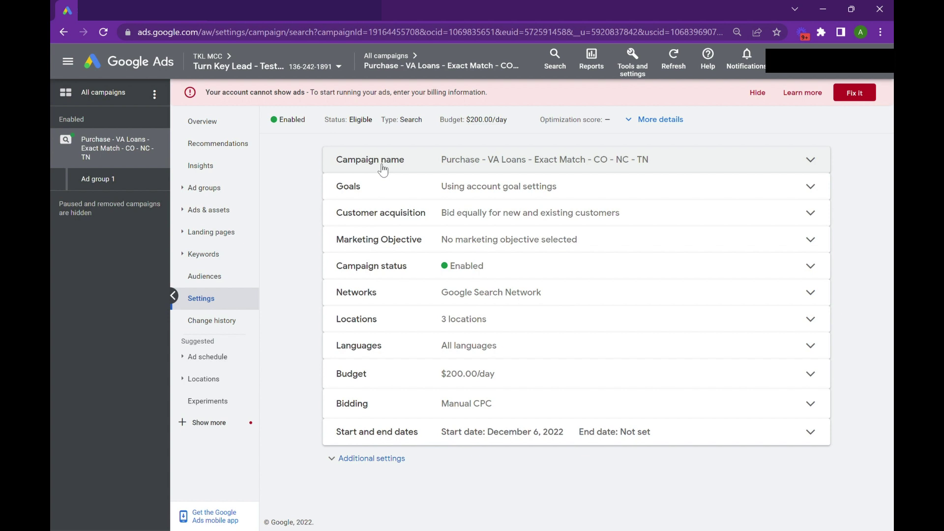
click(210, 381)
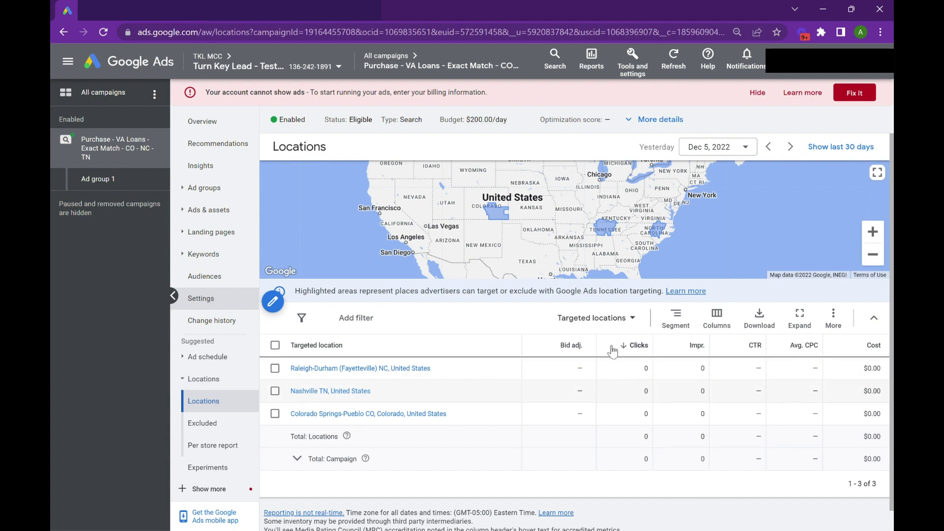
- Give Raleigh-Durham a +25% location bid adjustment
click(591, 371)
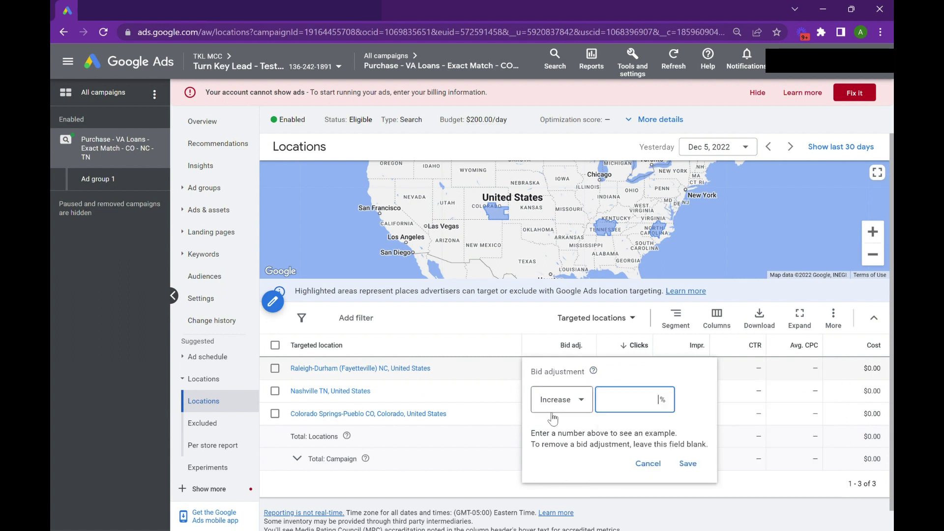
text(25)
key(Return)
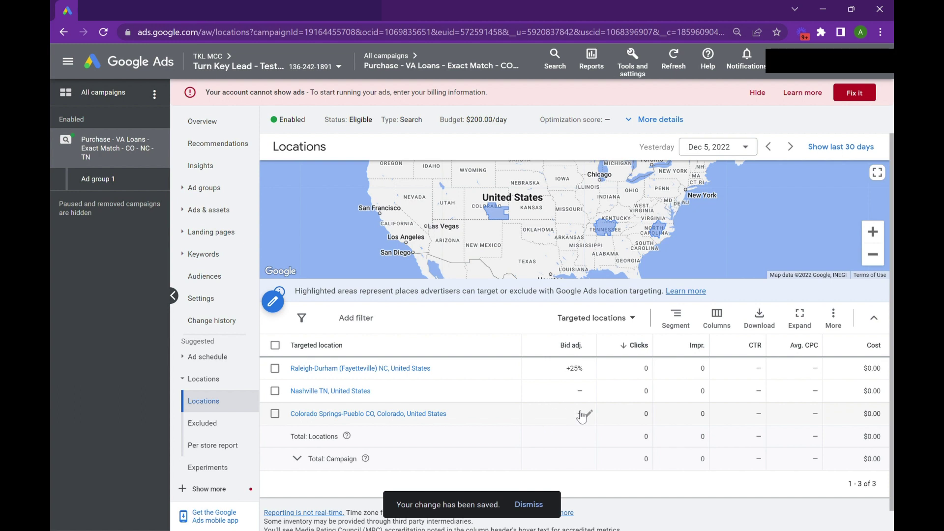
- Give Colorado Springs-Pueblo a 25% bid decrease
click(587, 416)
click(565, 445)
click(555, 478)
click(636, 453)
text(25)
key(Return)
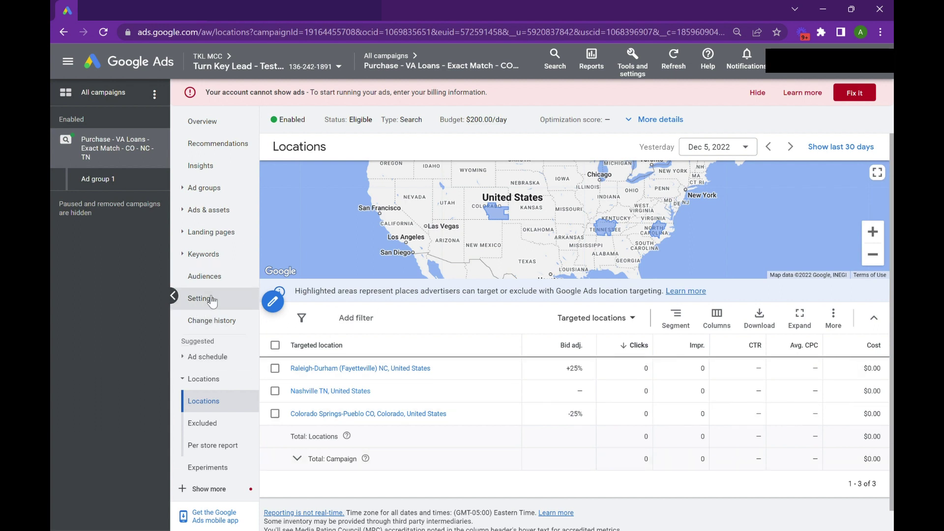
- Review the always-on ad schedule and exact-match keyword list, then go to the ad groups
click(208, 358)
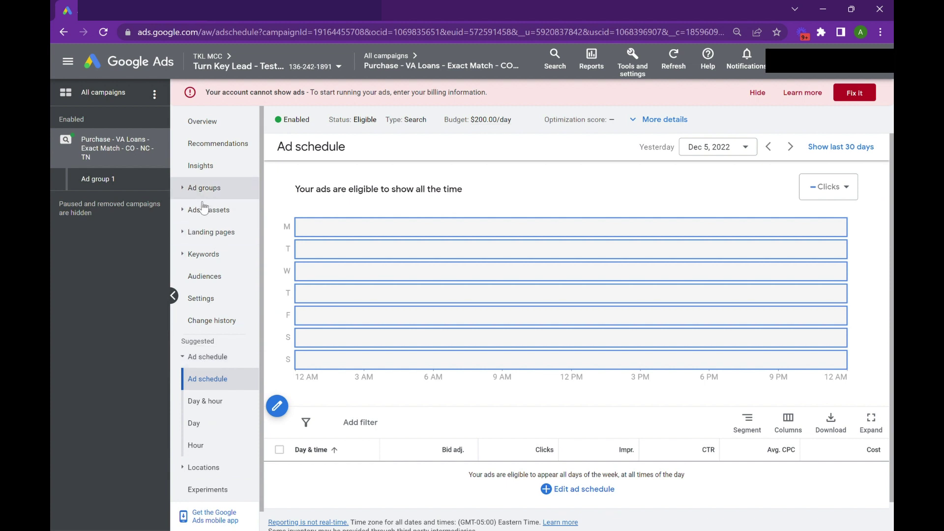
click(199, 253)
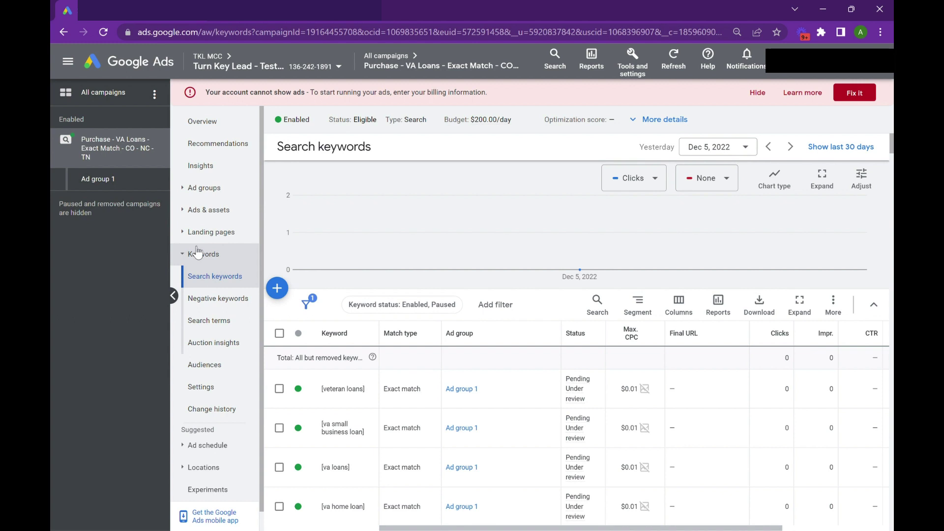
click(210, 196)
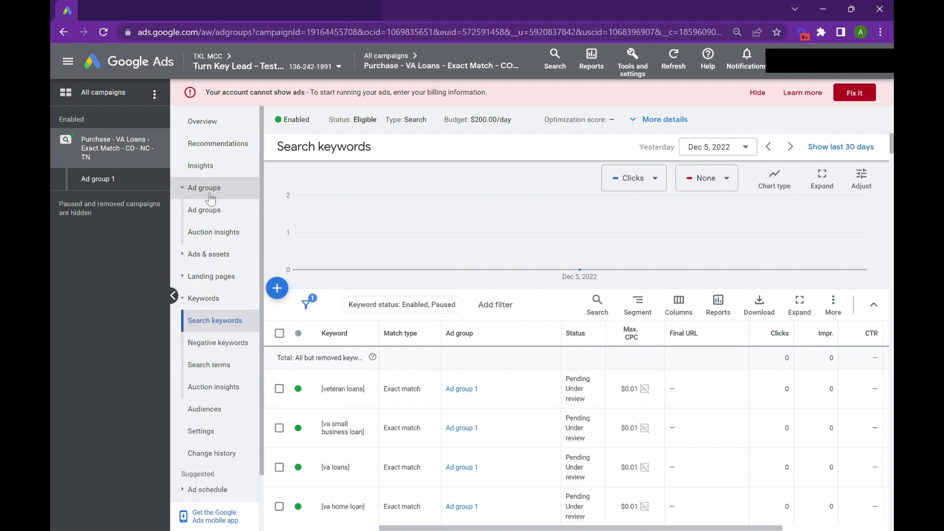
- Change Ad group 1's default max CPC from $0.01 to $12.00, confirming the large increase
click(517, 361)
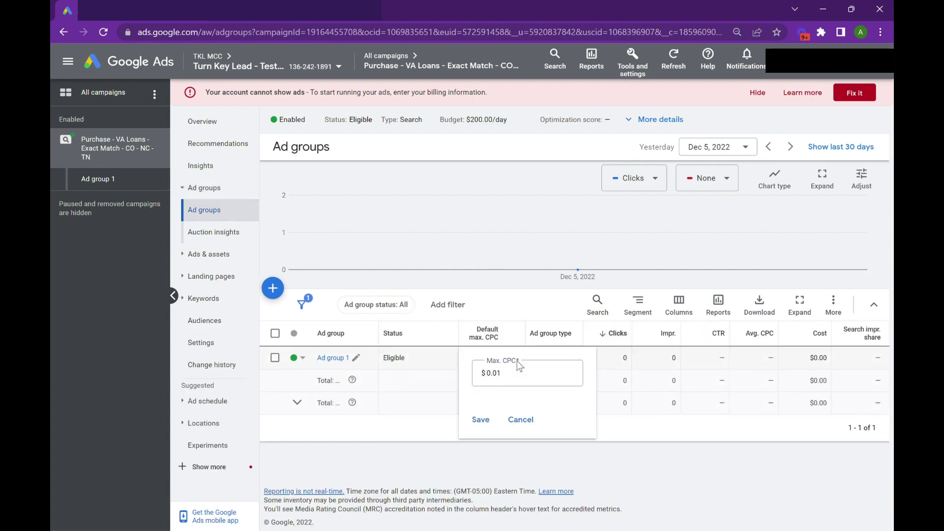
double_click(516, 375)
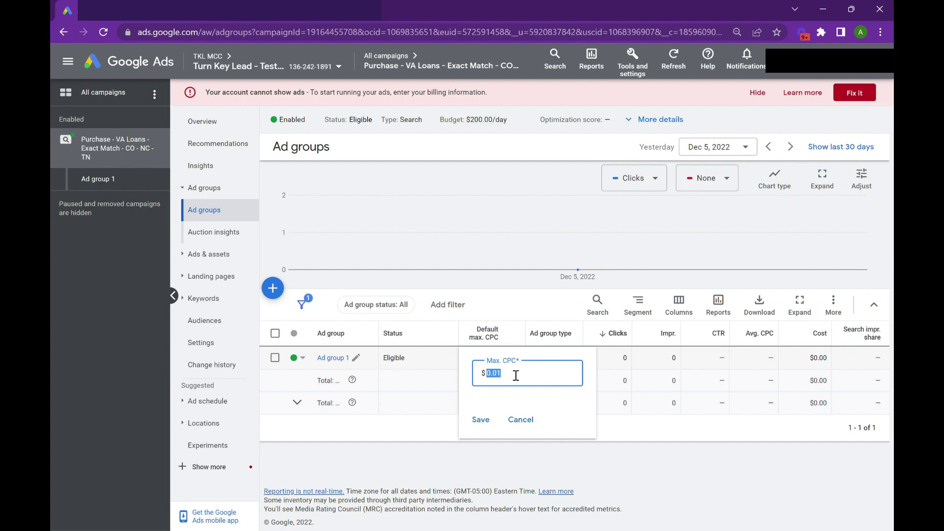
text(12)
click(487, 427)
click(487, 428)
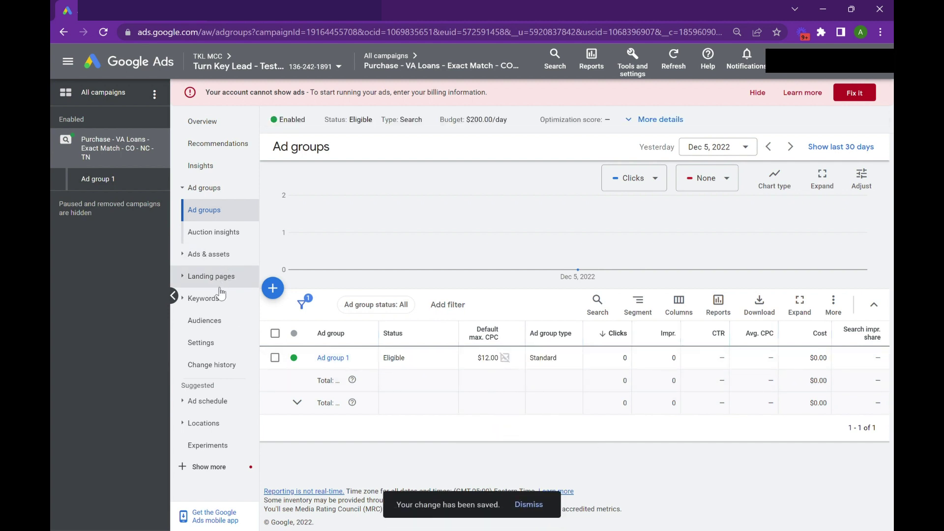
- Review the Search keywords table to confirm each exact-match VA keyword bids $12.00 max CPC
click(202, 298)
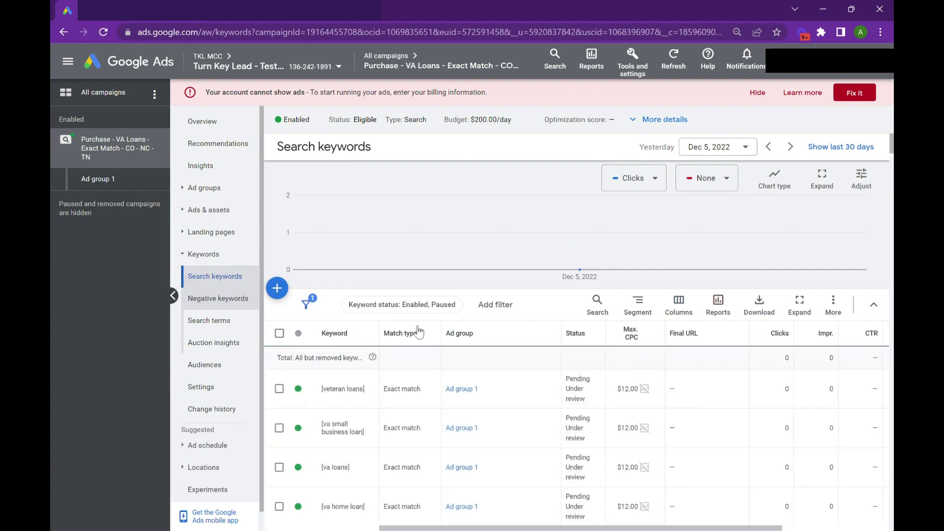
scroll(521, 468, down, 4)
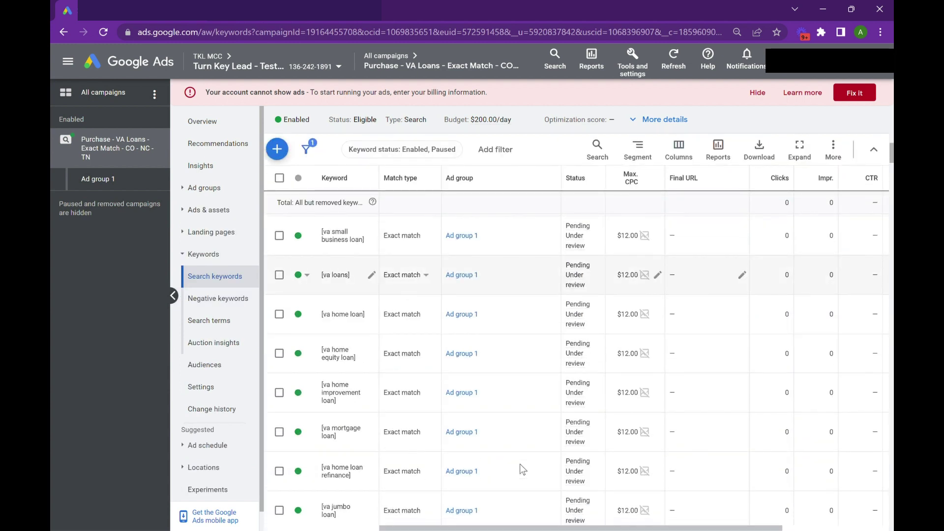
mouse_move(588, 294)
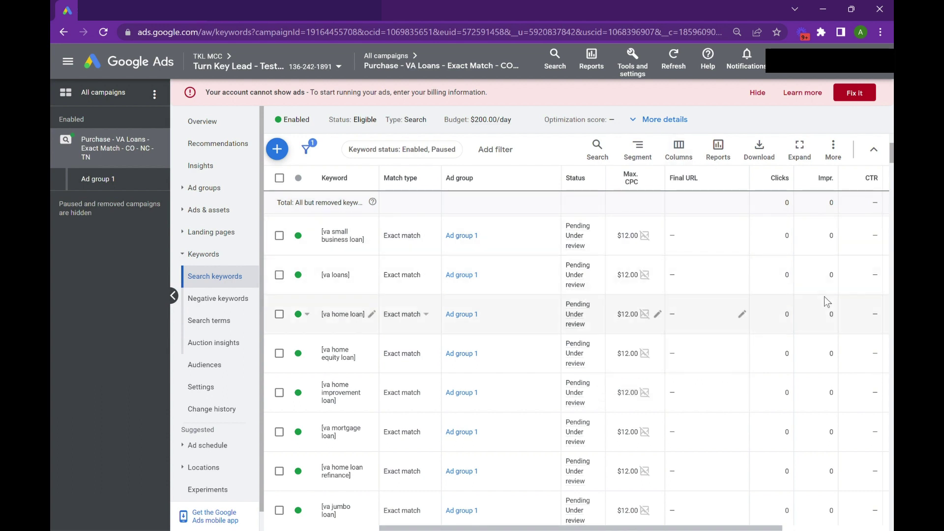
scroll(825, 297, down, 3)
scroll(827, 178, down, 2)
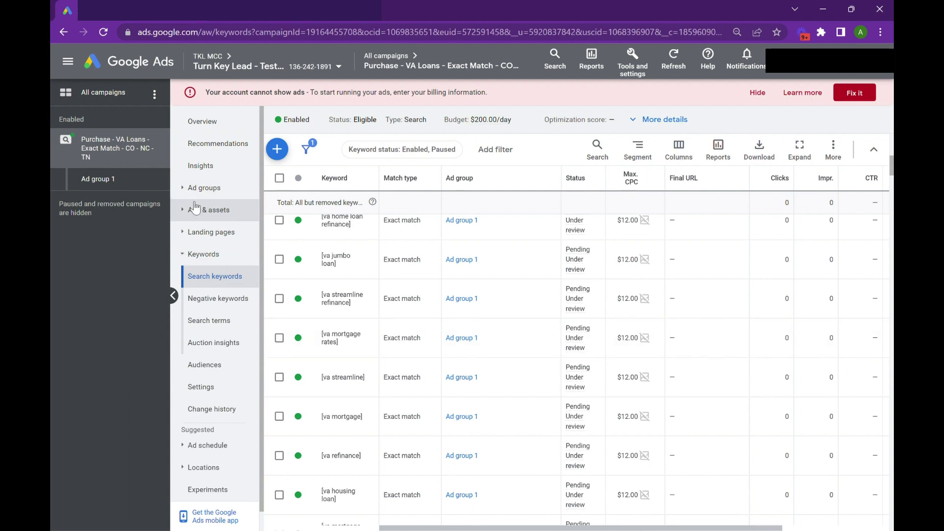
- Start a new responsive search ad in Ad group 1 and scroll to its empty Headlines
click(195, 208)
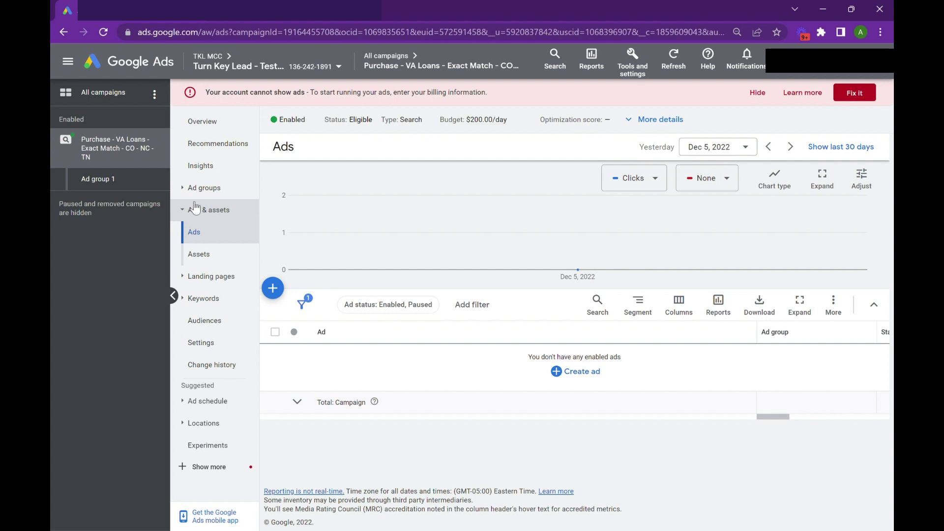
click(572, 373)
click(611, 386)
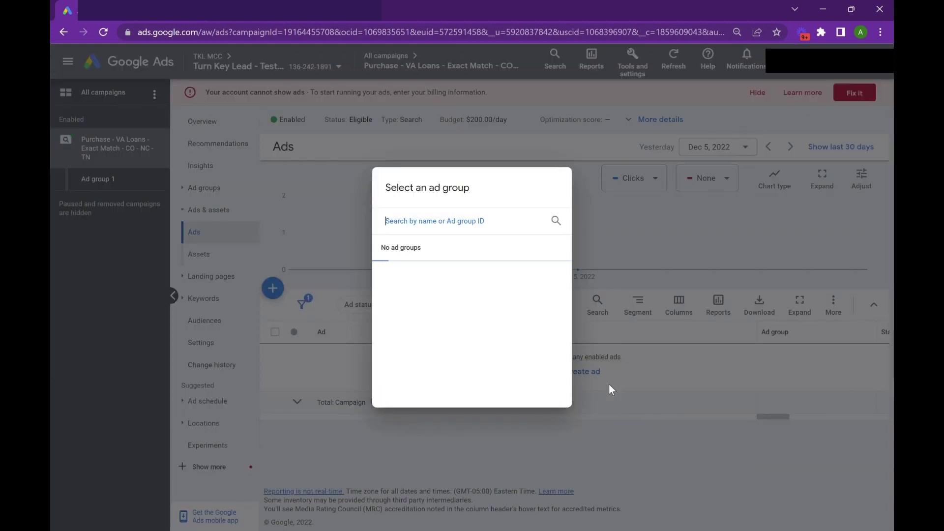
click(425, 274)
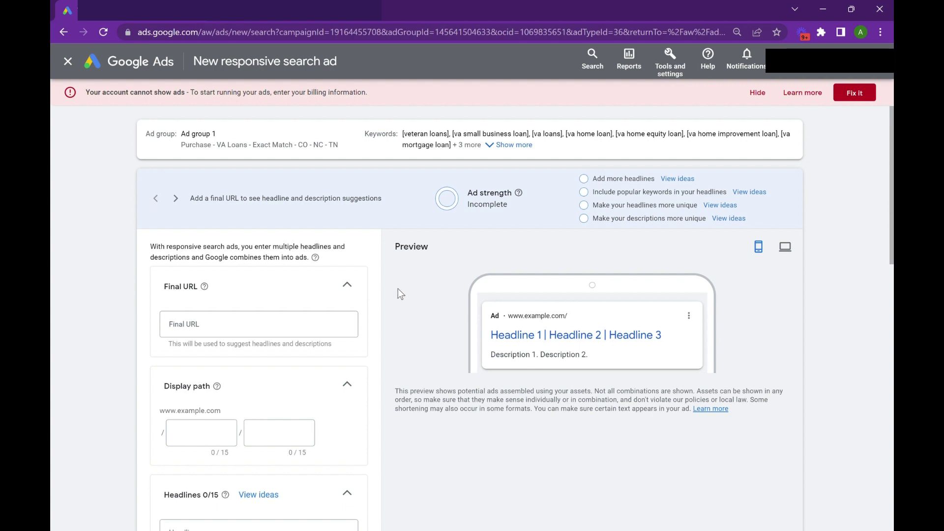
scroll(338, 332, down, 5)
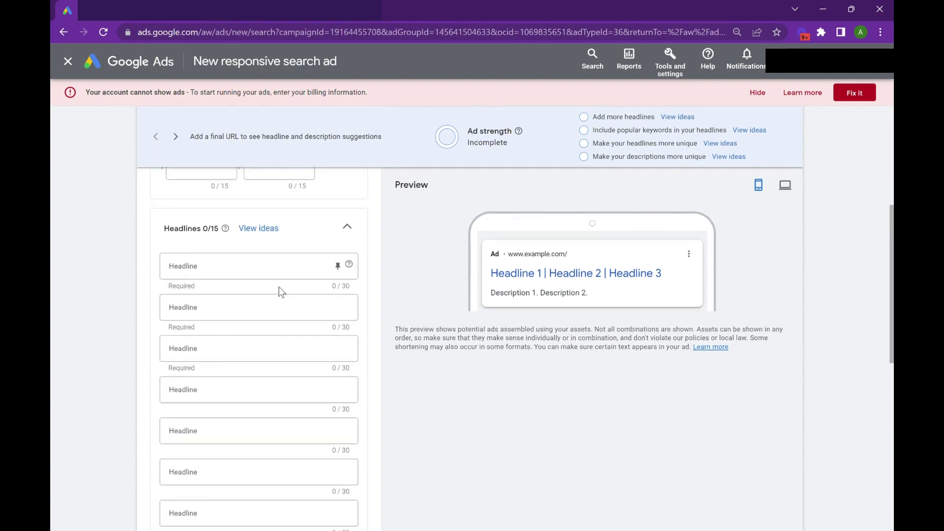
- Fill Headlines 1–3 with 'VA Loans Near You', 'TKL Homes' and 'Get Pre-Approved Fast'
click(285, 273)
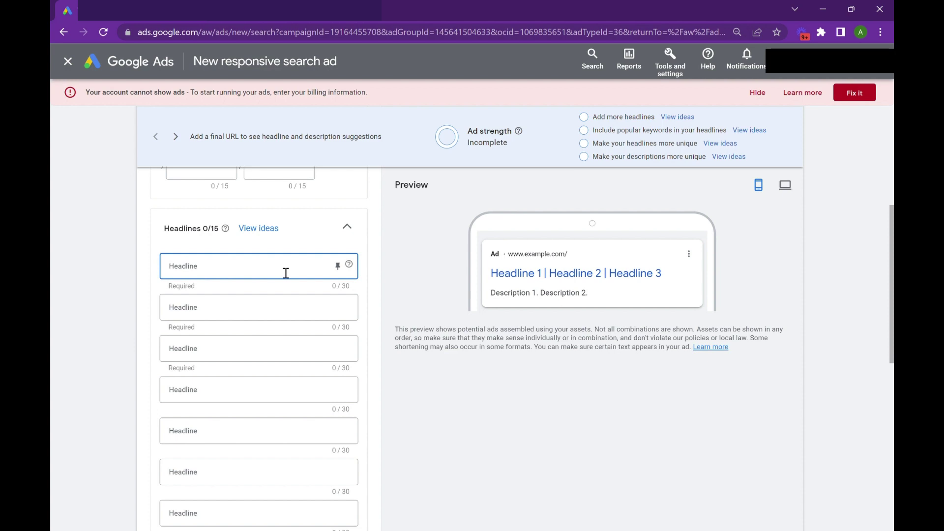
text(VA)
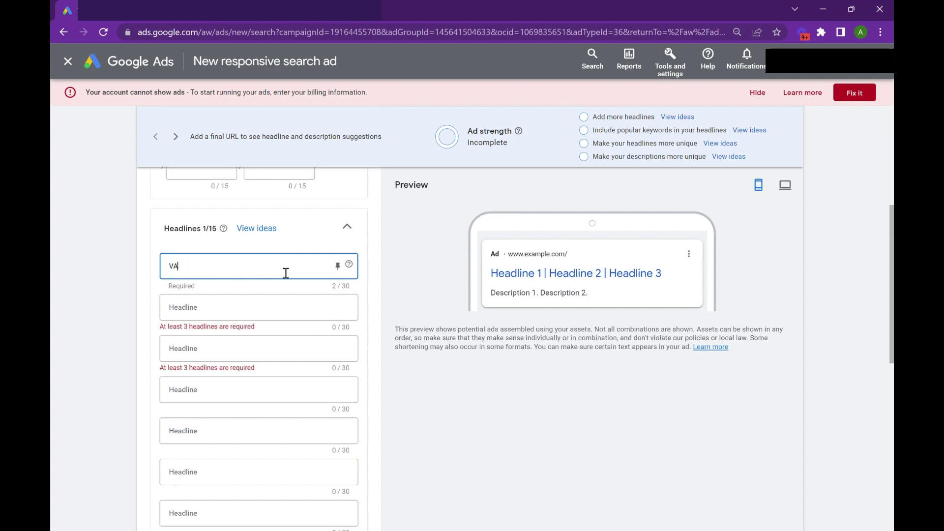
text( Loans Near You)
click(220, 313)
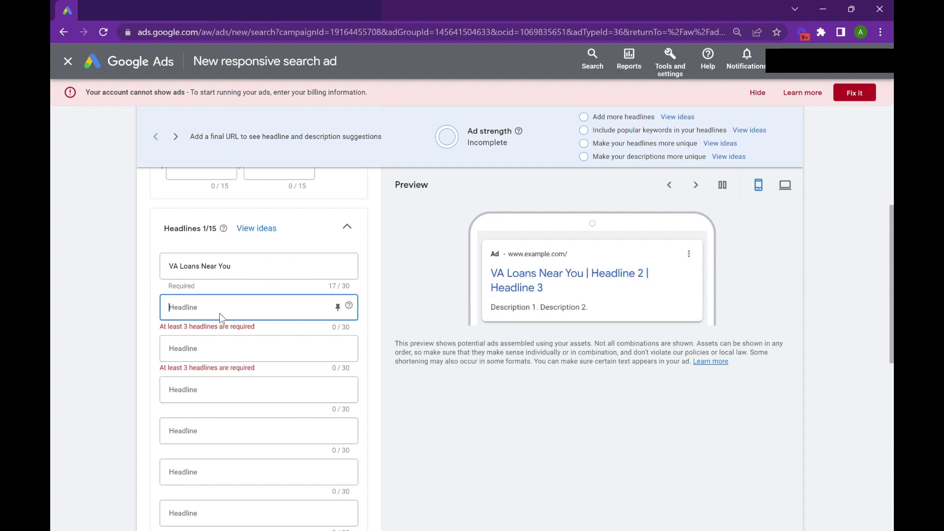
text(TKL Homes)
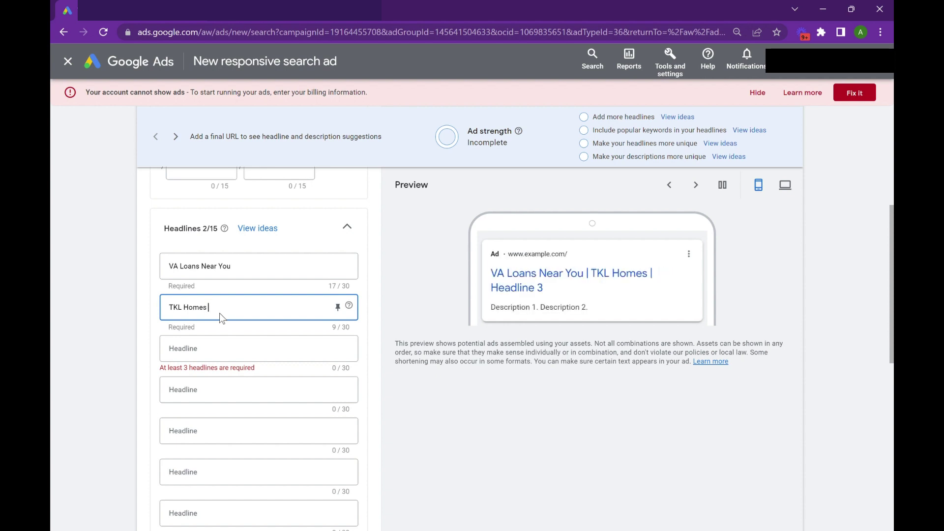
click(210, 352)
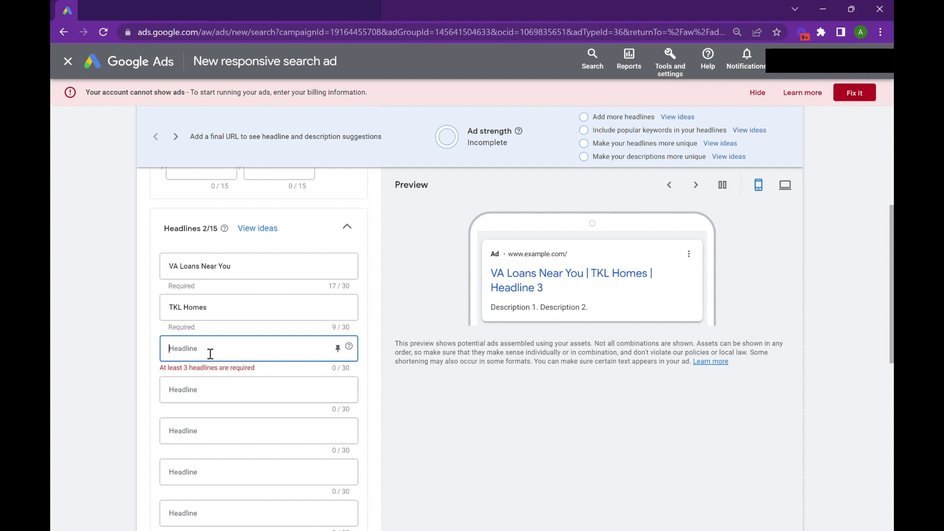
text(Get Pre-Approved Fast)
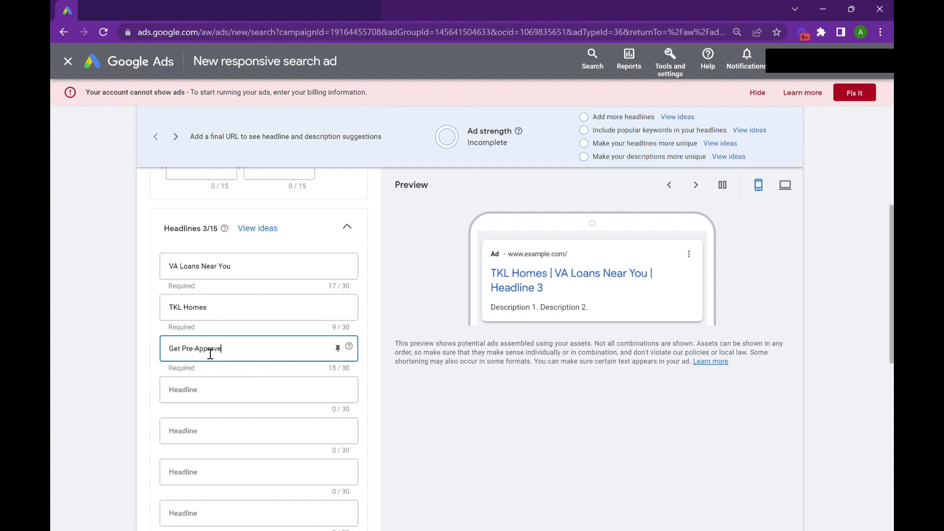
scroll(203, 348, down, 5)
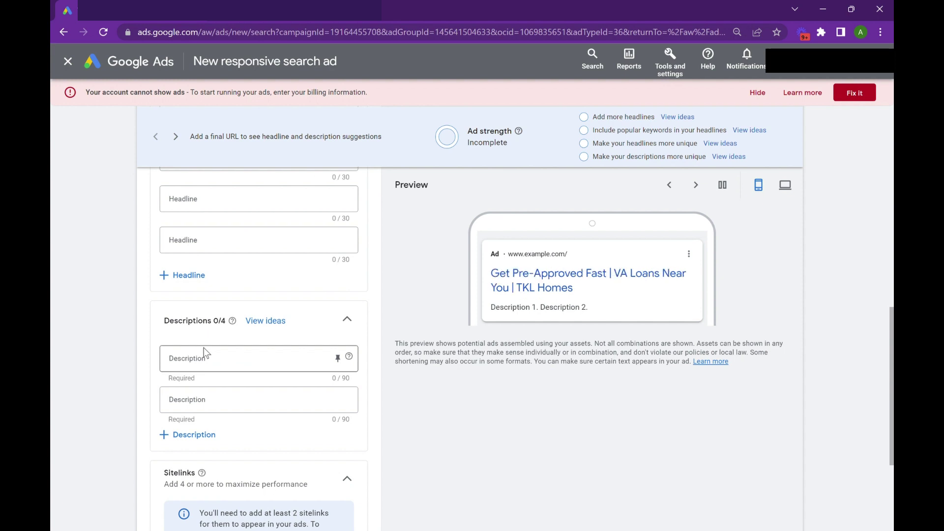
scroll(203, 347, up, 1)
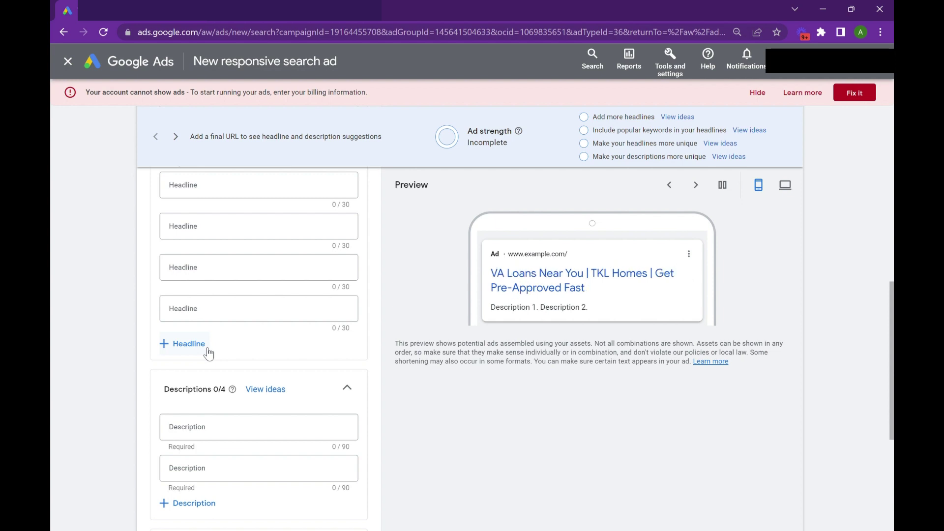
scroll(207, 352, up, 7)
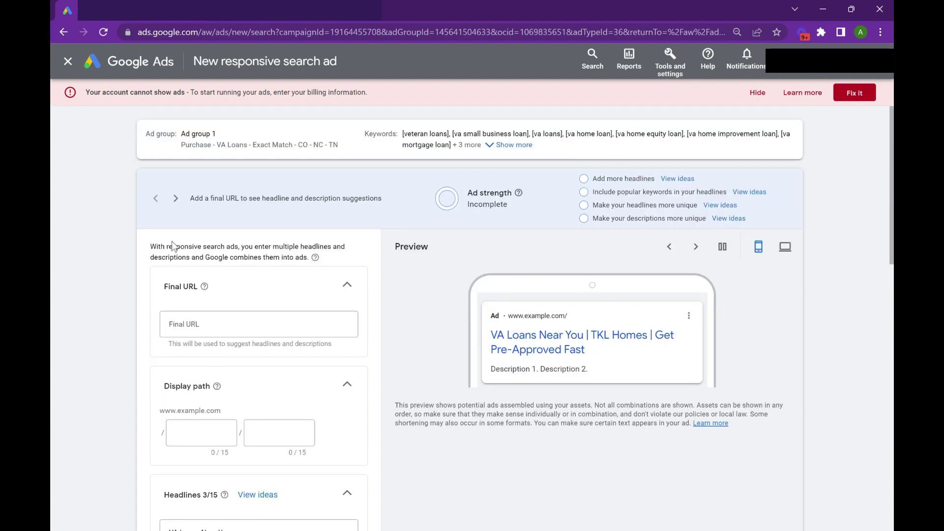
click(231, 315)
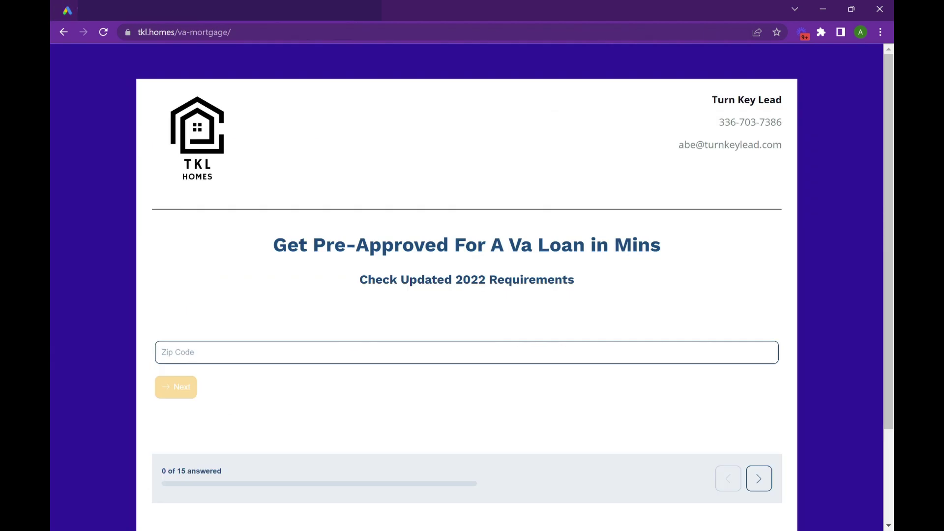
scroll(323, 112, down, 2)
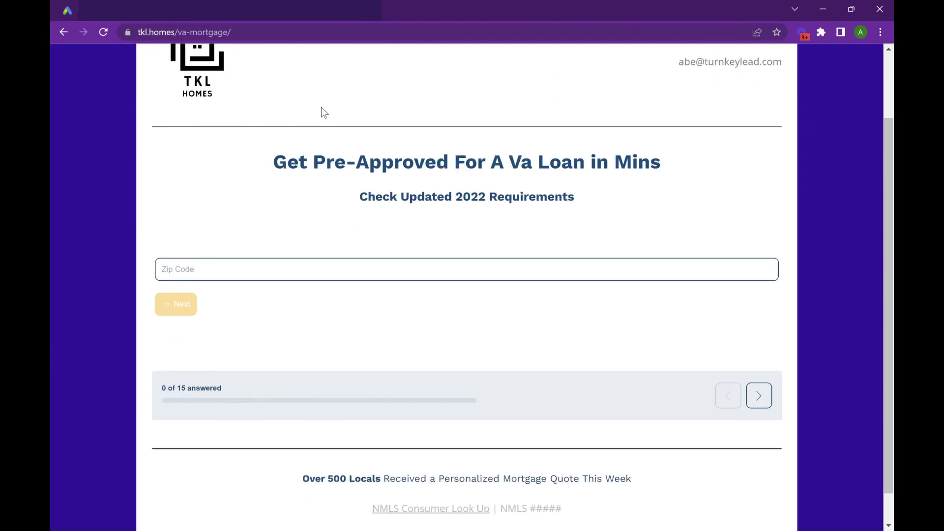
scroll(322, 110, up, 2)
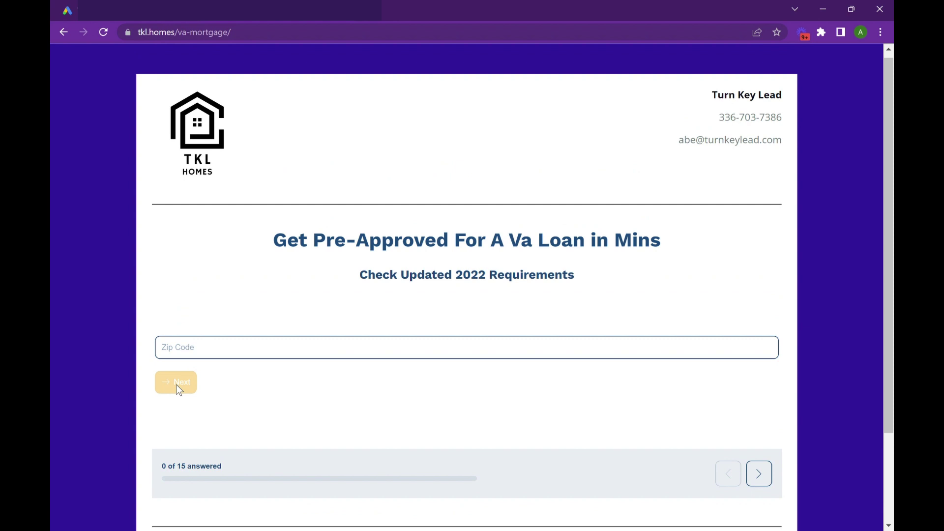
double_click(452, 240)
drag(389, 235, 292, 235)
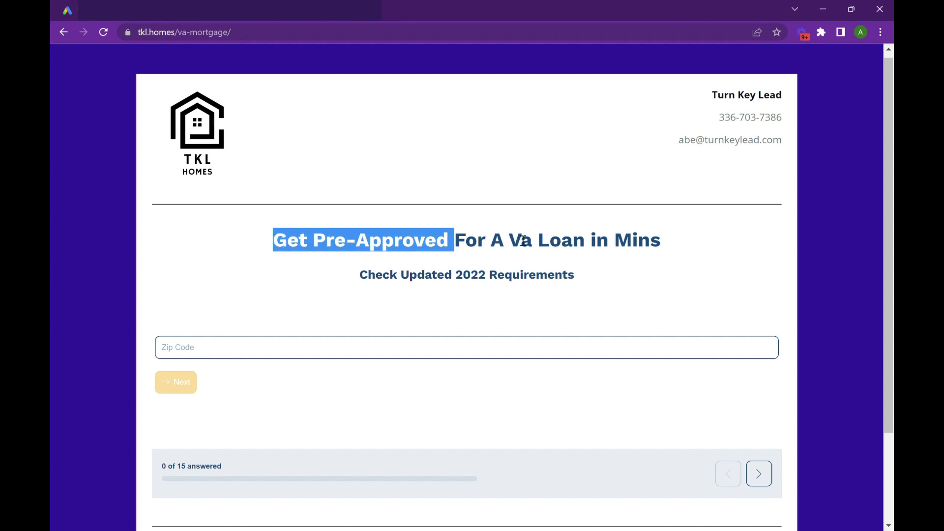
drag(505, 240, 371, 241)
click(337, 293)
triple_click(331, 285)
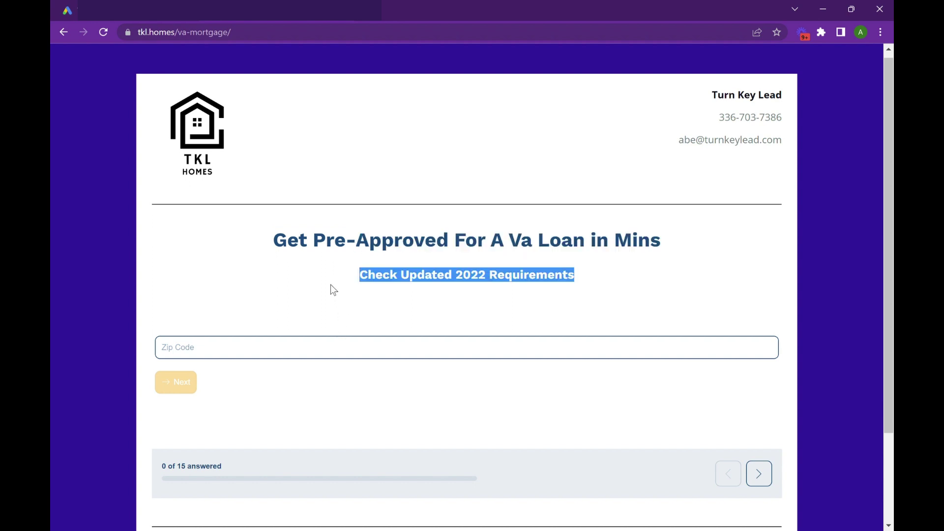
double_click(368, 287)
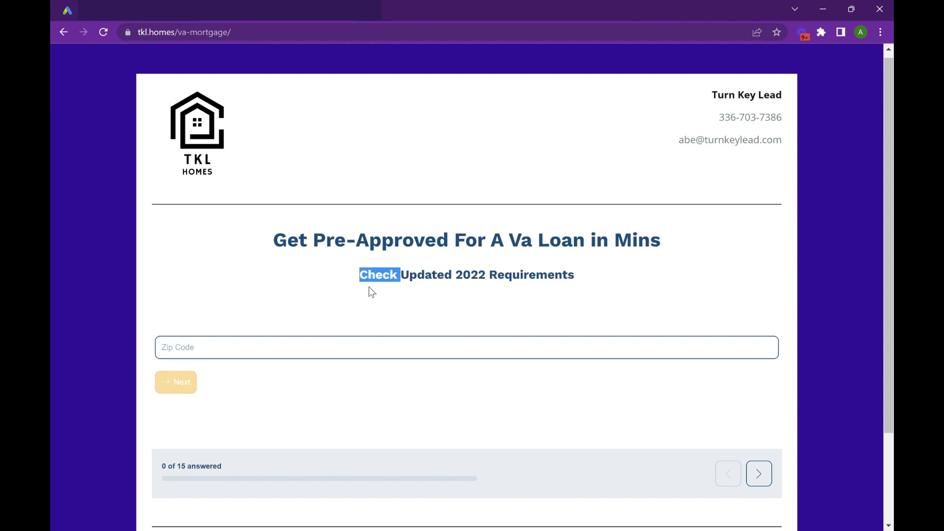
click(297, 354)
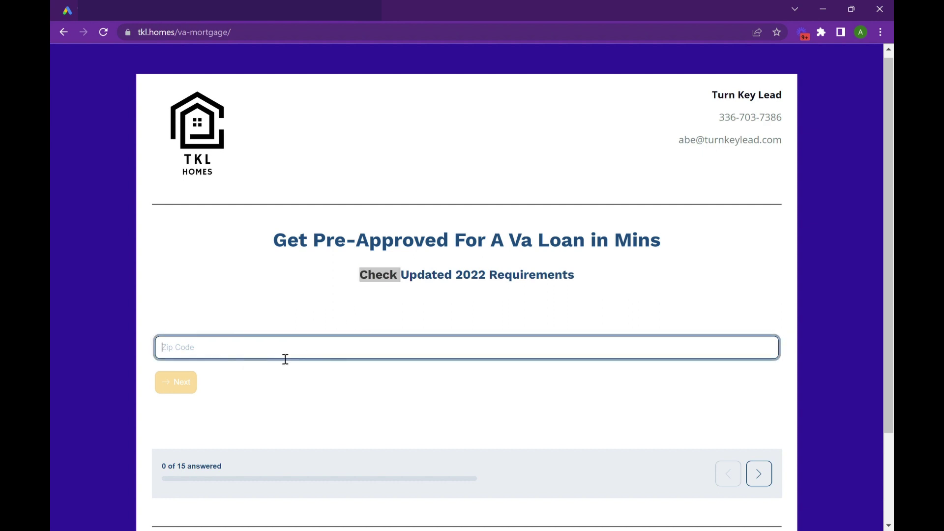
click(269, 292)
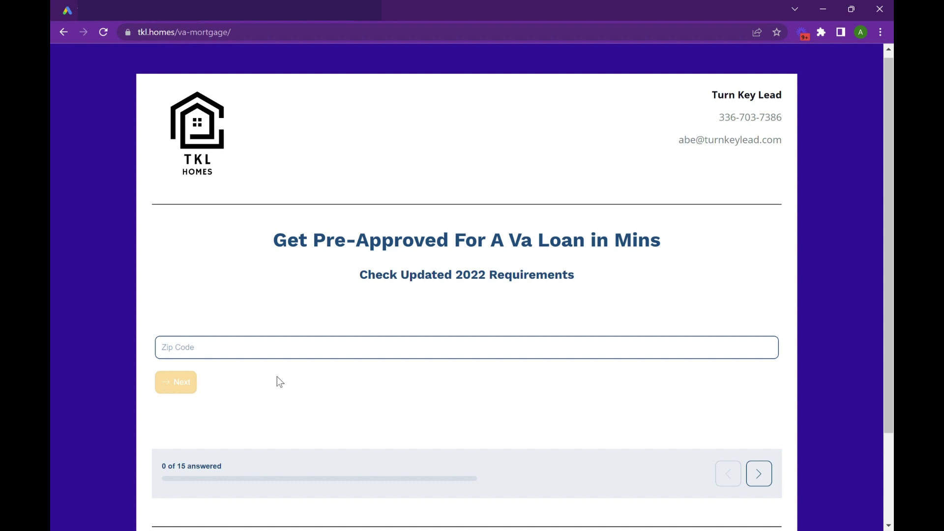
scroll(277, 378, down, 2)
scroll(277, 378, up, 3)
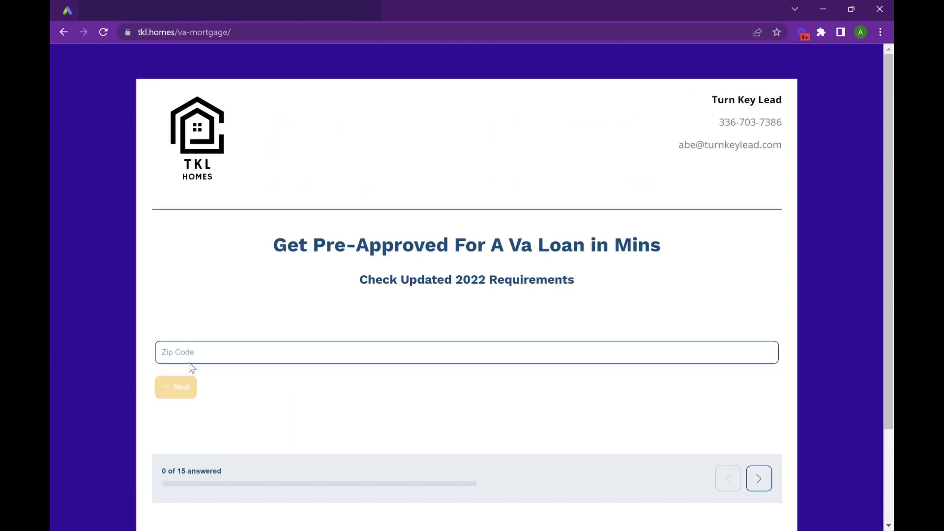
drag(651, 248, 556, 289)
click(297, 249)
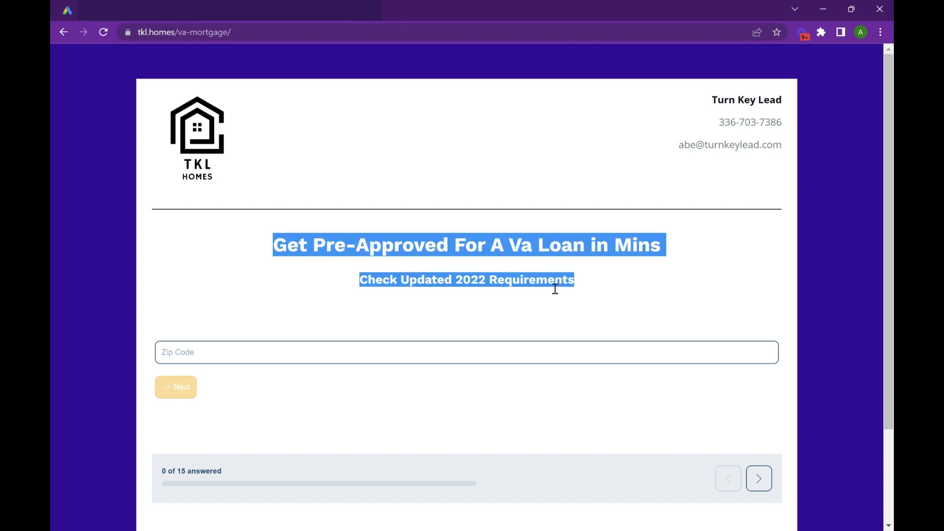
click(575, 273)
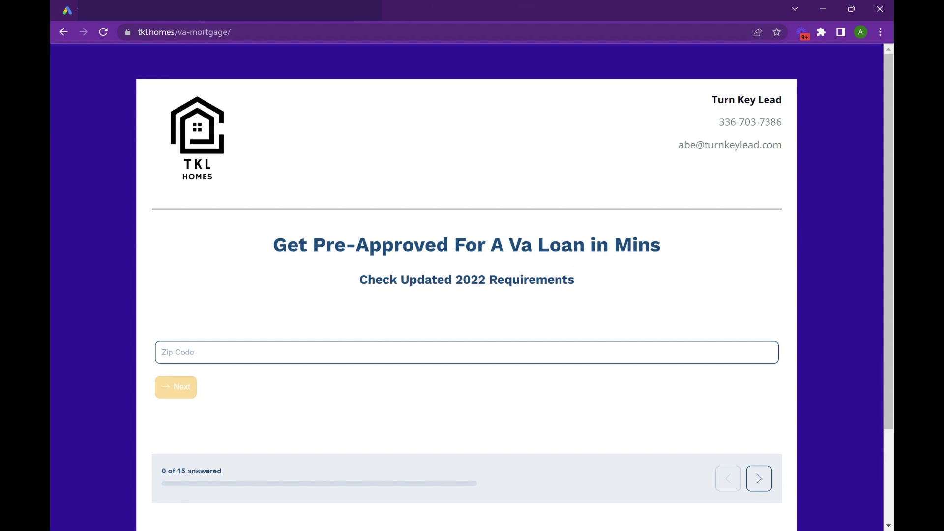
key(ctrl+Tab)
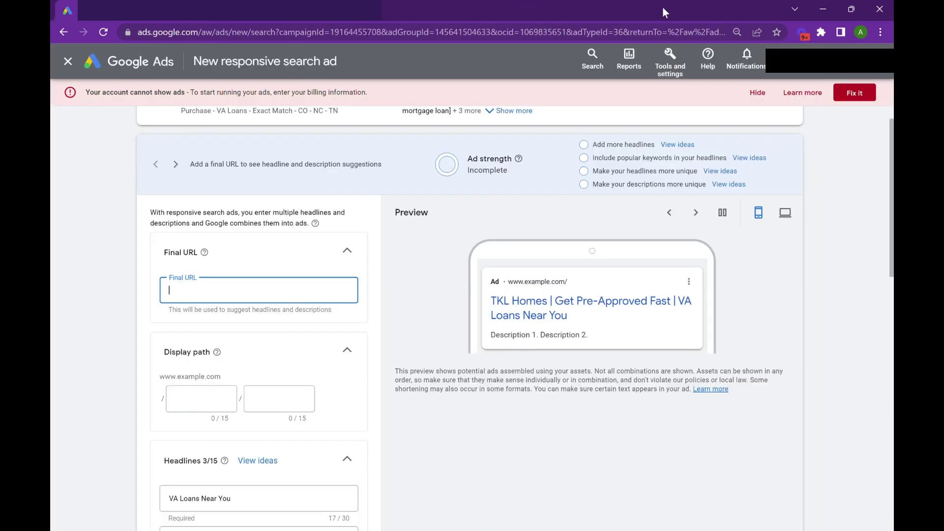
- Go to Shared Library's Negative keyword lists via Tools and settings, abandoning the unsaved ad draft
click(671, 75)
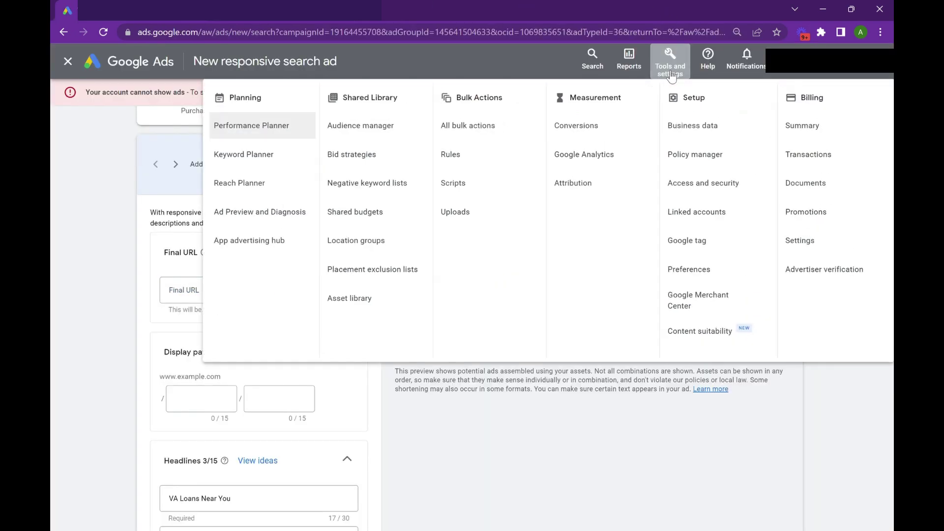
click(372, 179)
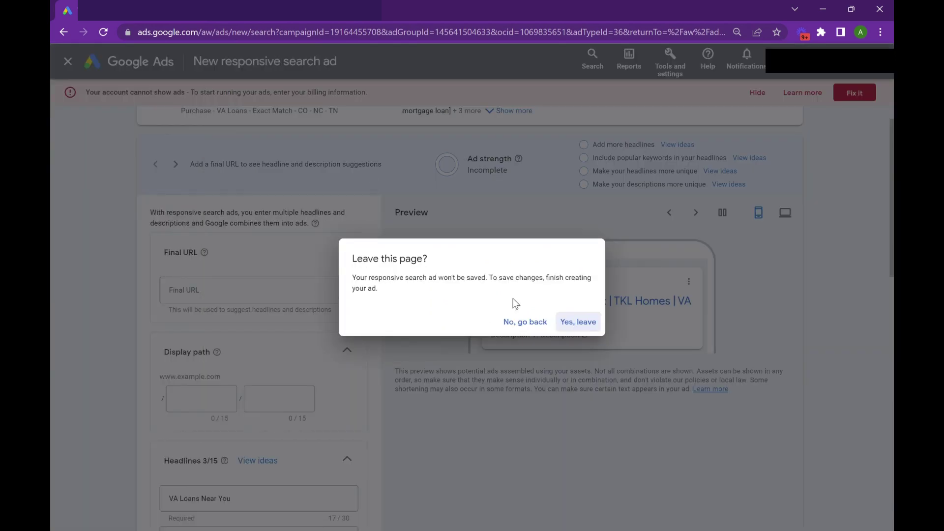
click(582, 323)
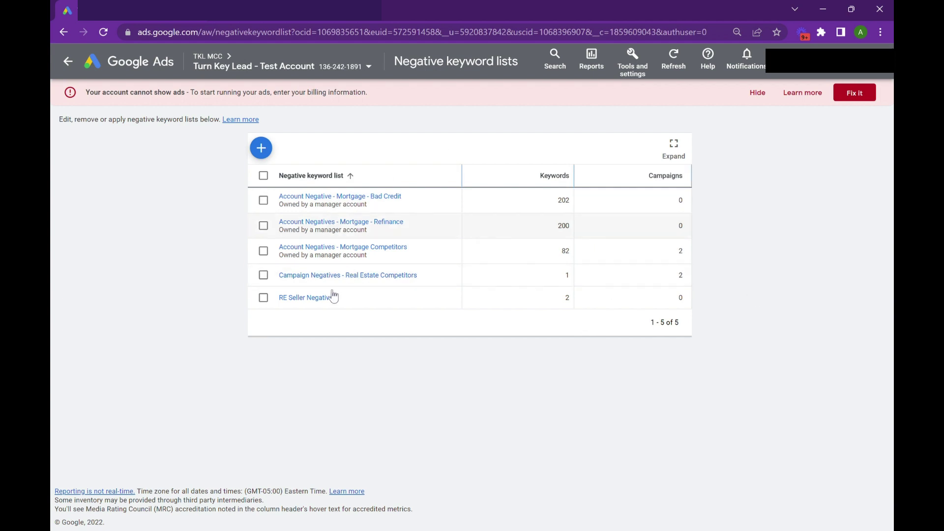
click(369, 247)
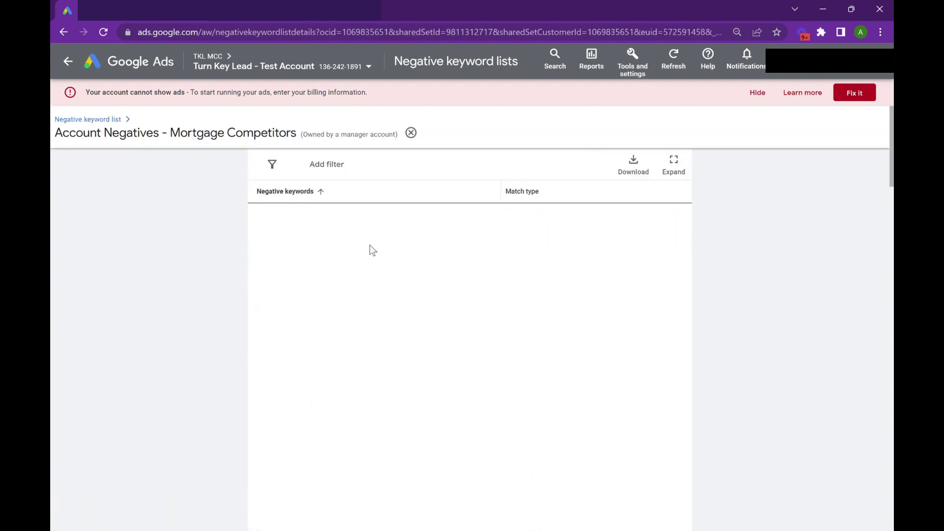
scroll(370, 246, down, 5)
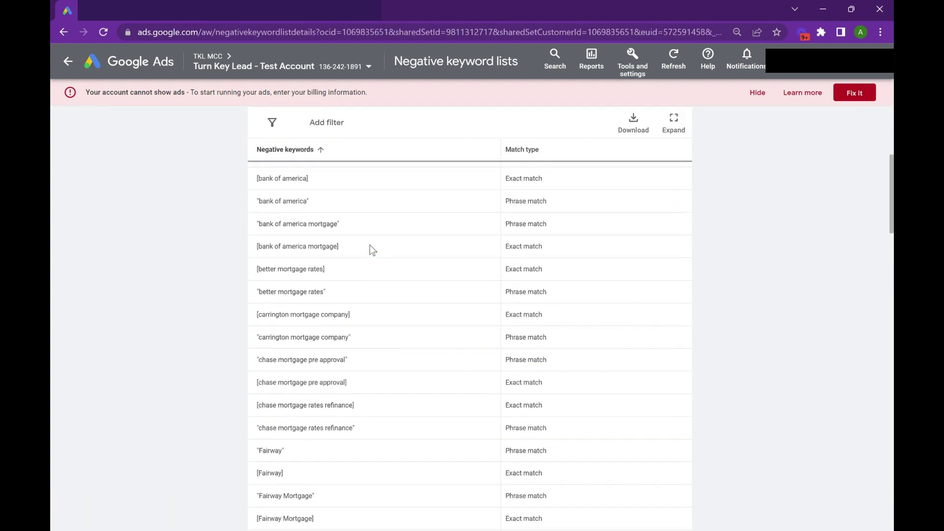
scroll(189, 133, up, 5)
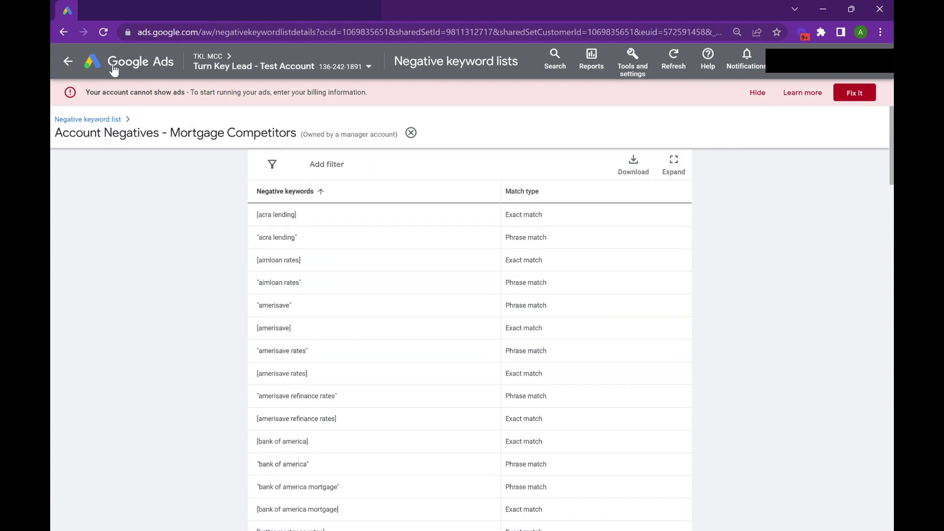
click(117, 119)
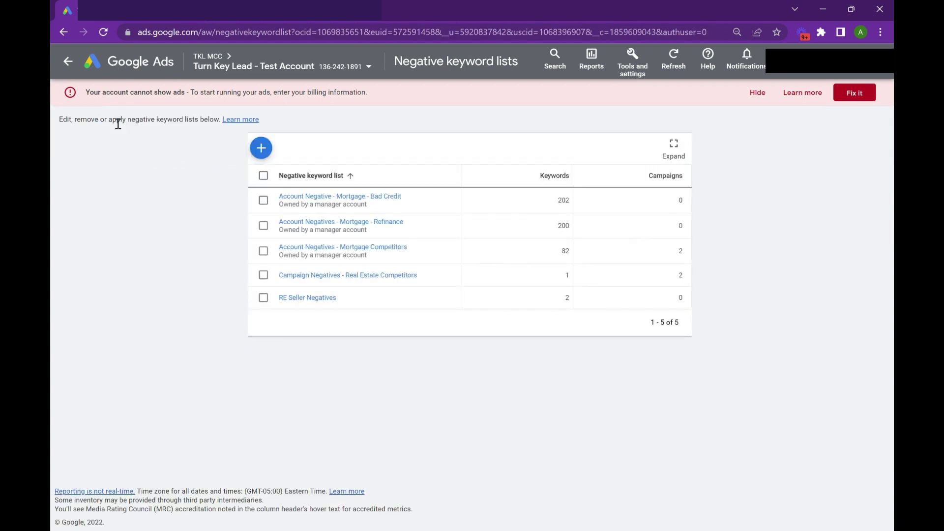